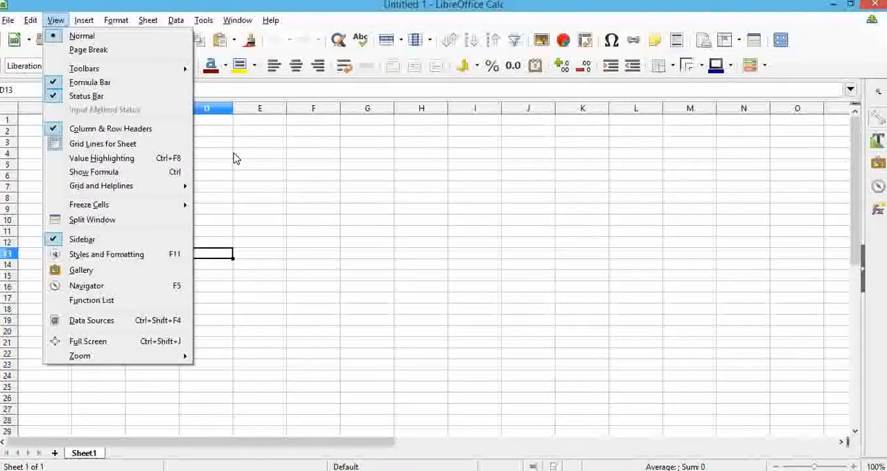
left_click(226, 141)
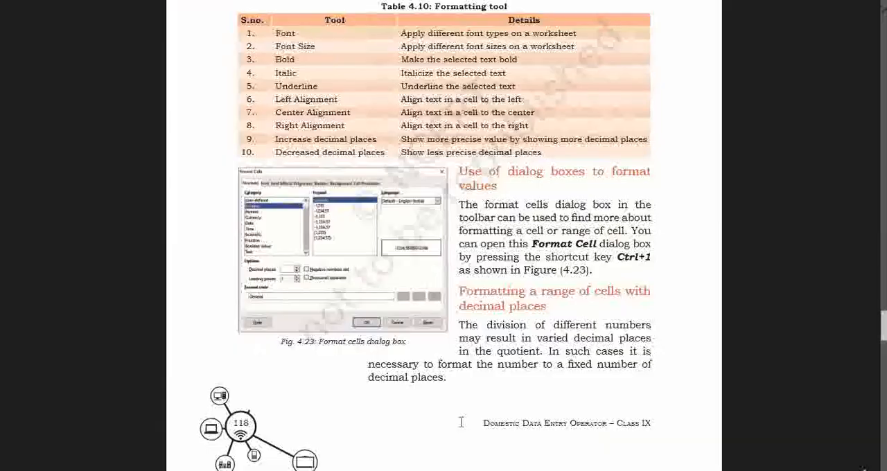
scroll(491, 256, "down", 10)
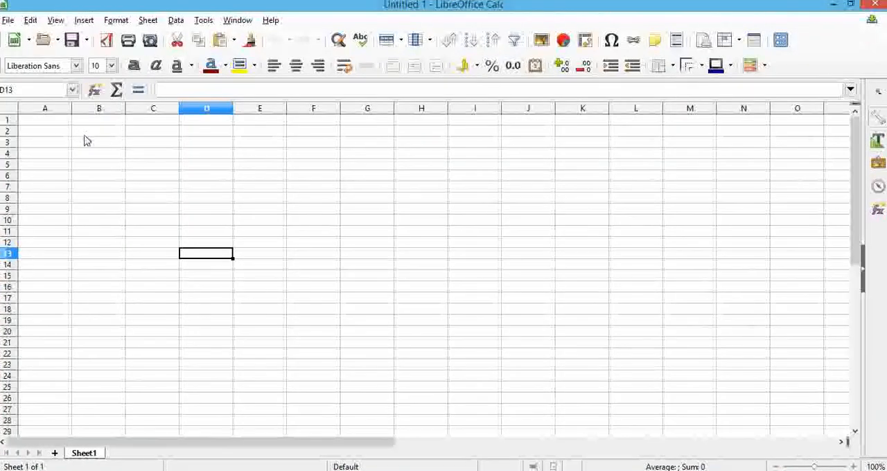
Enter the headings "Before Formatting" in cell B2 and "After Formatting" in cell C2.
left_click(90, 131)
type("Befor")
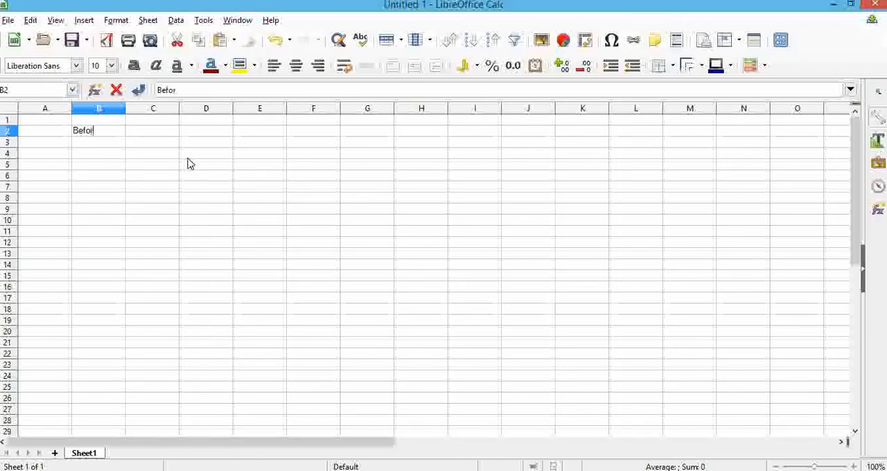
type("e Forma")
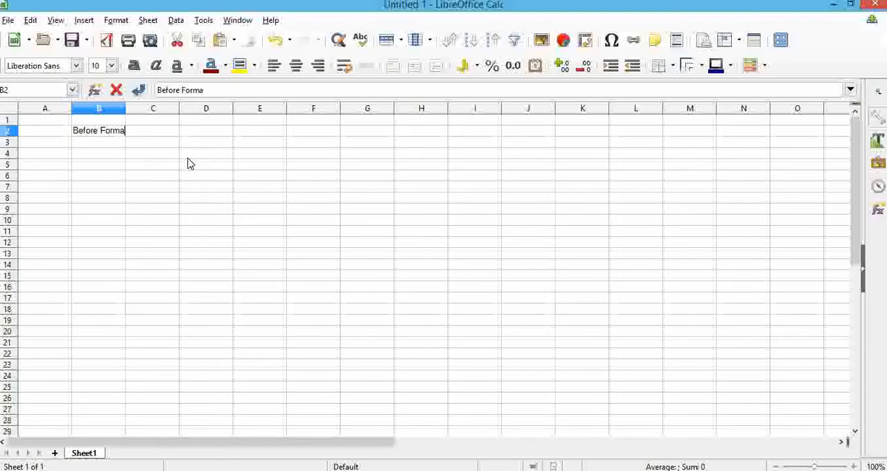
type("tting")
key("Tab")
type("After")
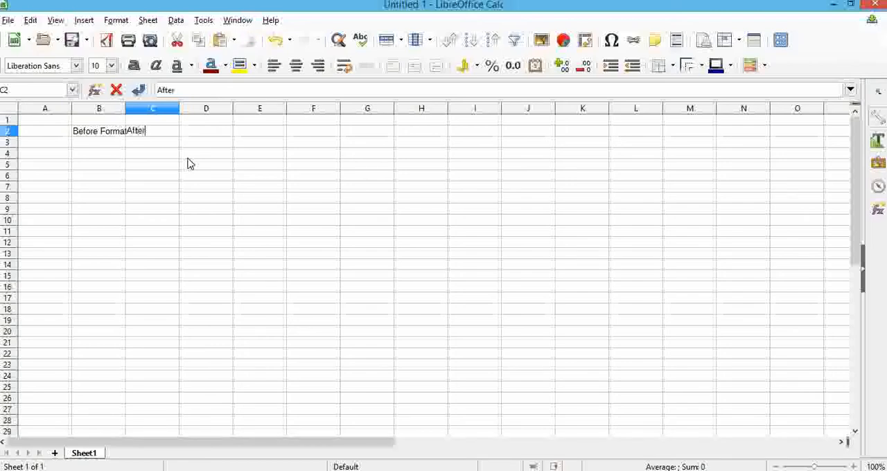
type(" Formatting")
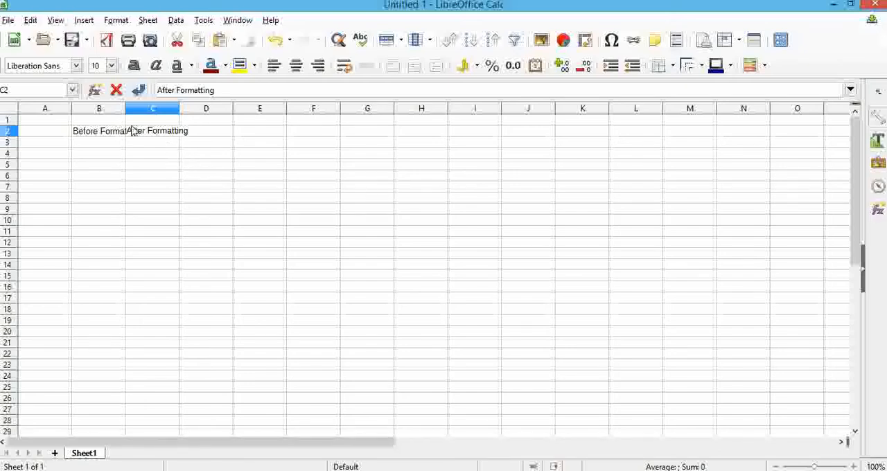
left_click(149, 178)
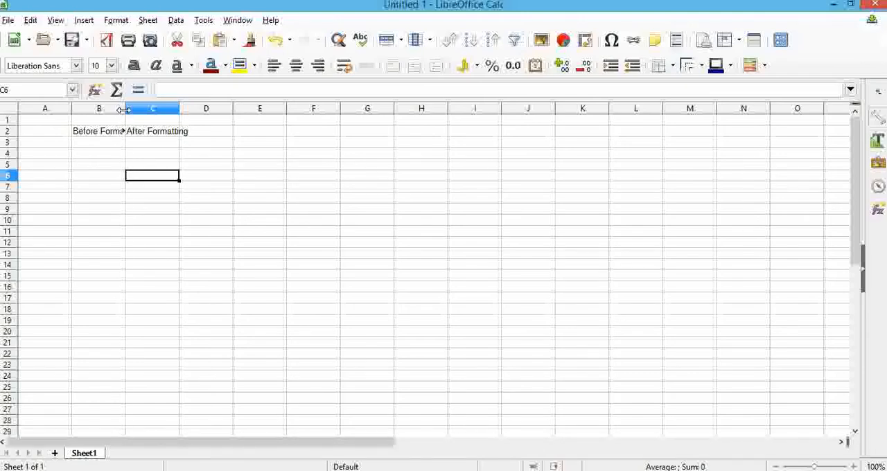
Fit the widths of columns B and C to their heading text.
double_click(125, 110)
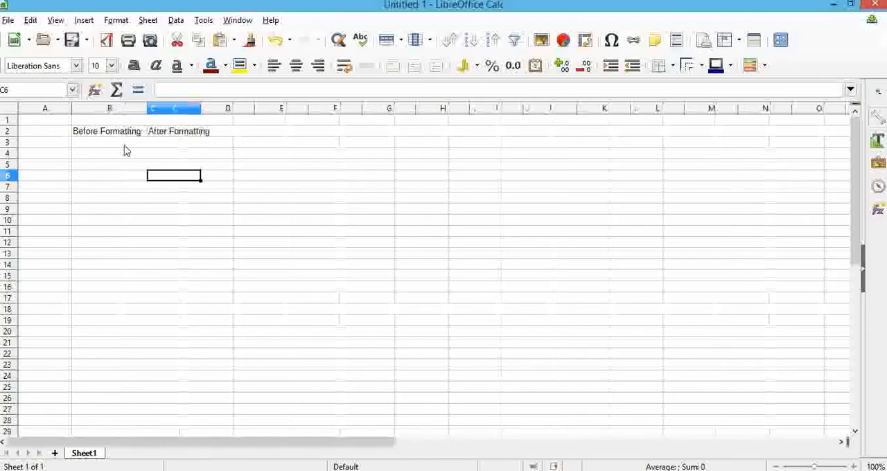
double_click(201, 108)
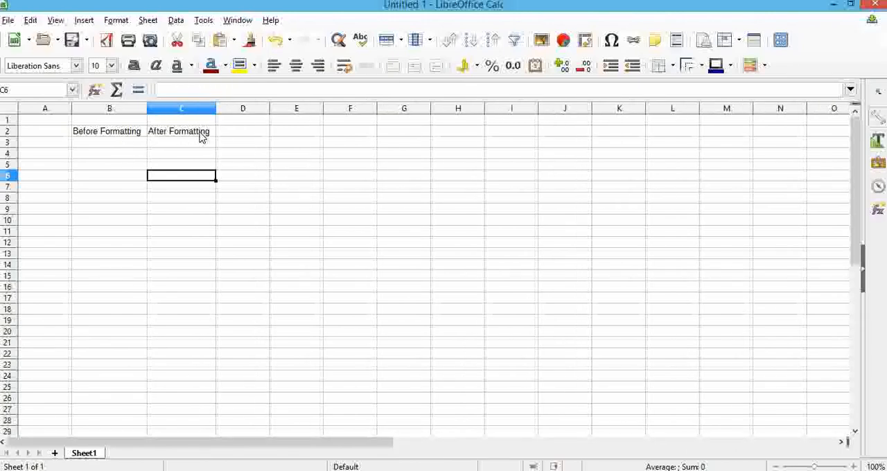
Make the headings in B2:C2 bold and refit columns B and C to the bold text.
left_click(90, 136)
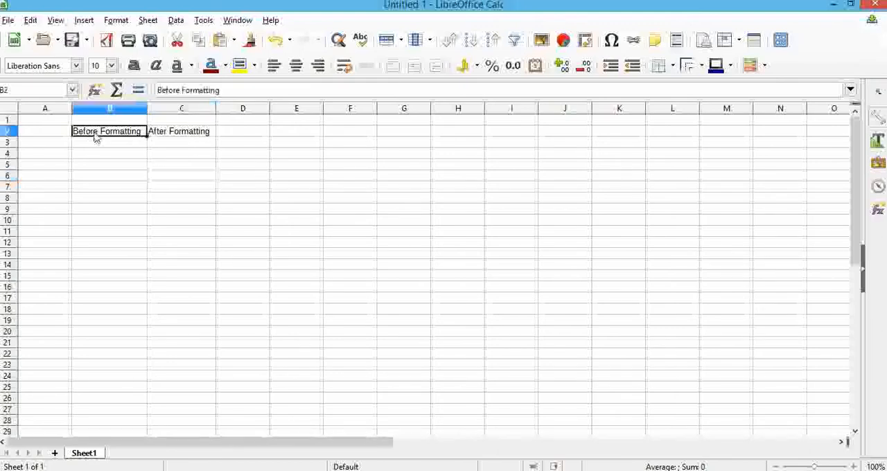
left_click(201, 136)
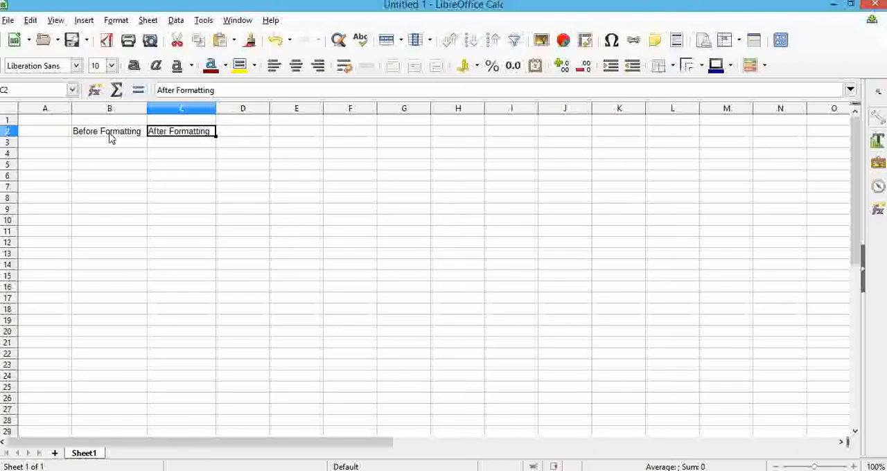
left_click(113, 138)
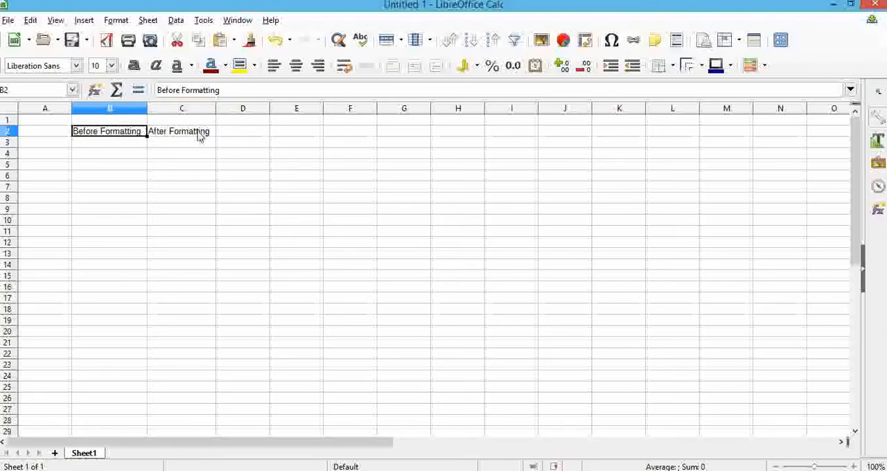
left_click(199, 137, "shift")
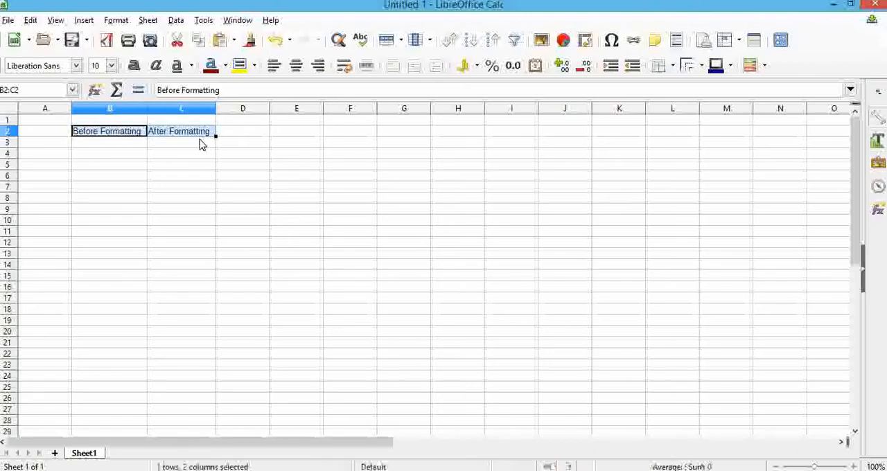
left_click(137, 72)
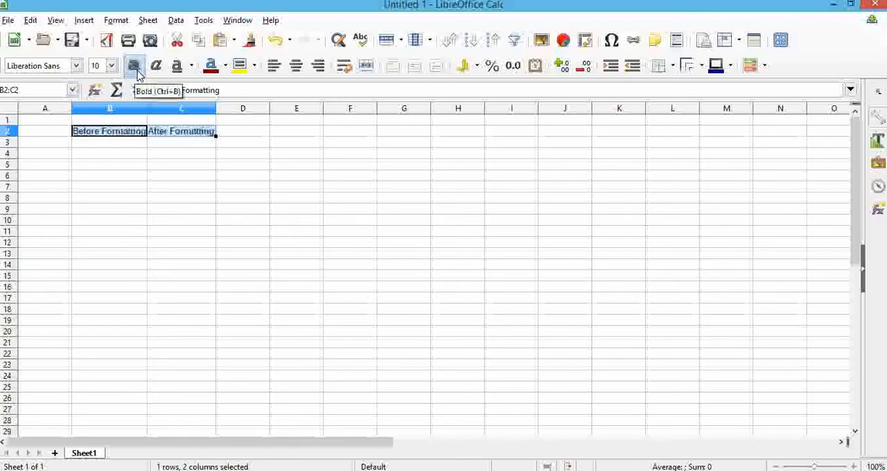
left_click(149, 153)
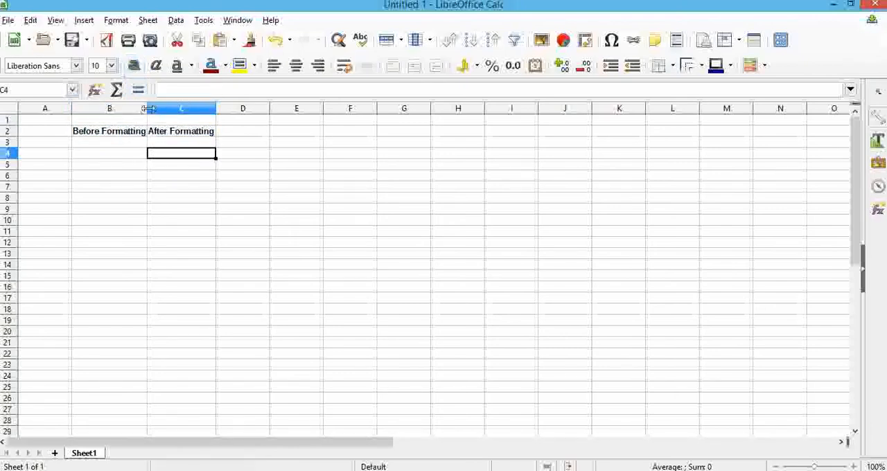
double_click(147, 109)
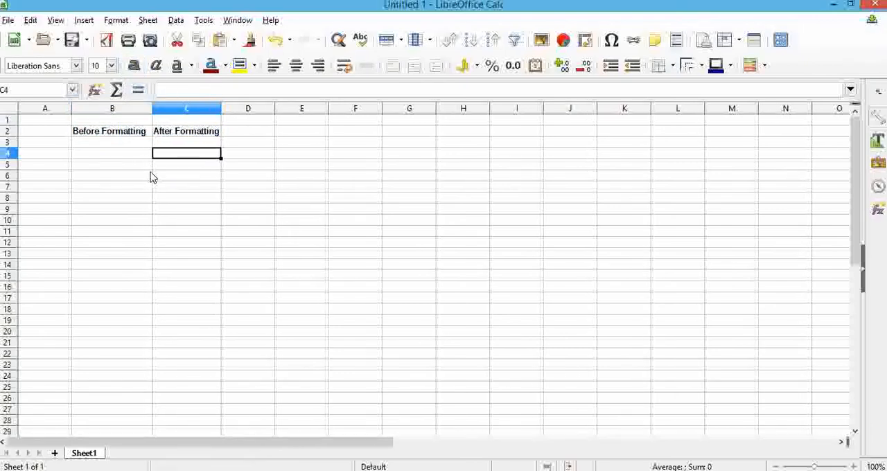
double_click(221, 109)
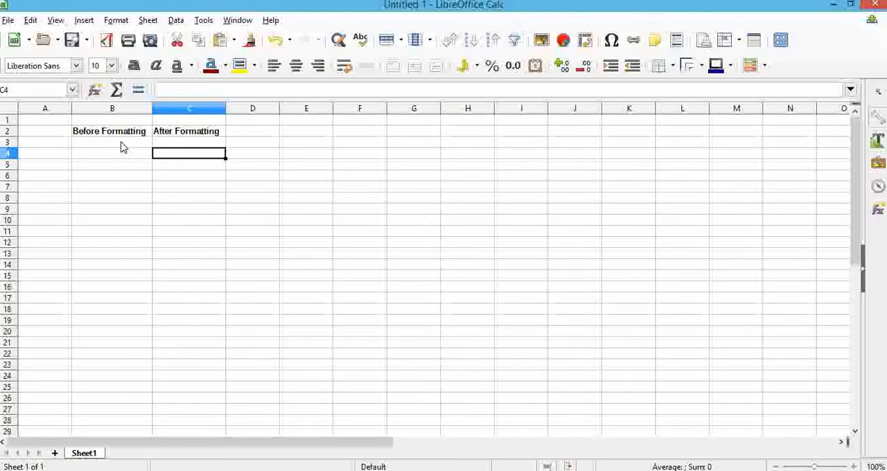
Apply bold to the whole range B2:C7, including the empty cells below the headings.
left_click(123, 144)
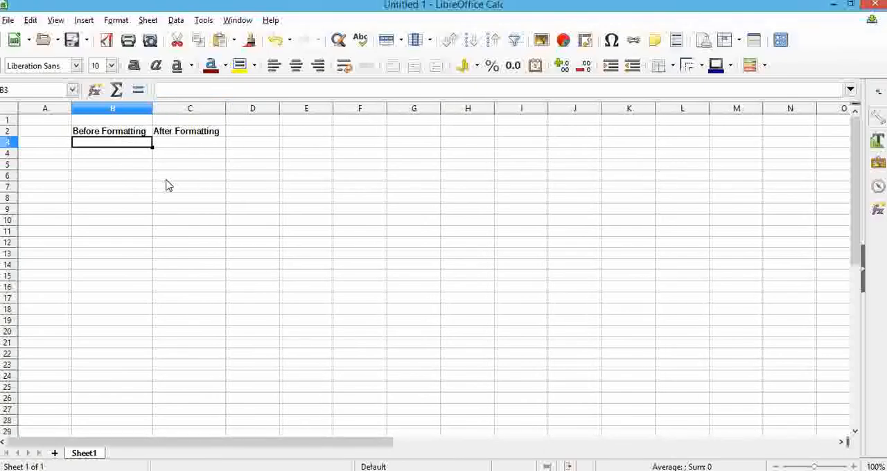
left_click(136, 133)
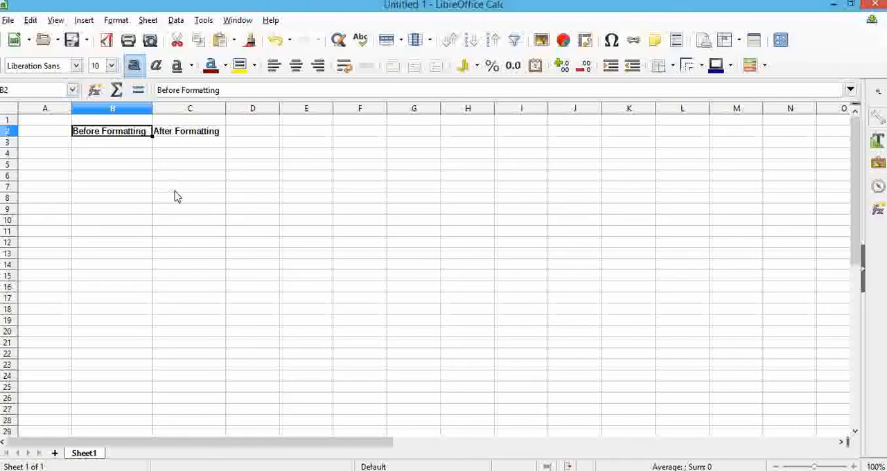
left_click(206, 192, "shift")
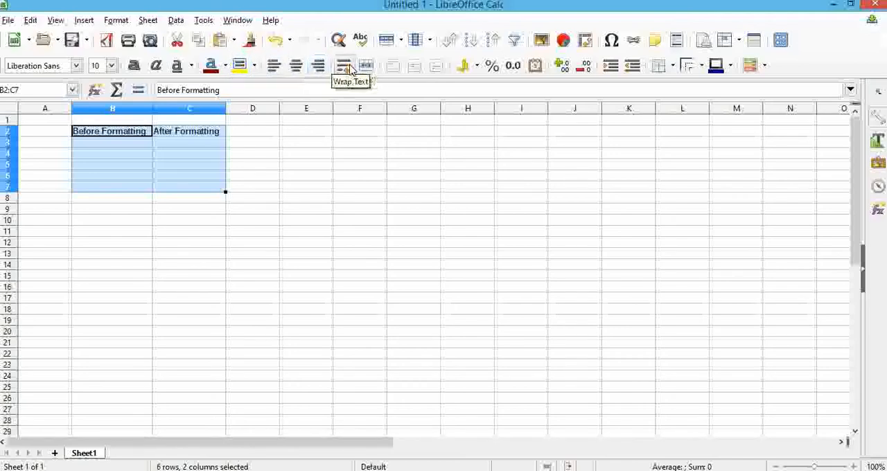
left_click(133, 65)
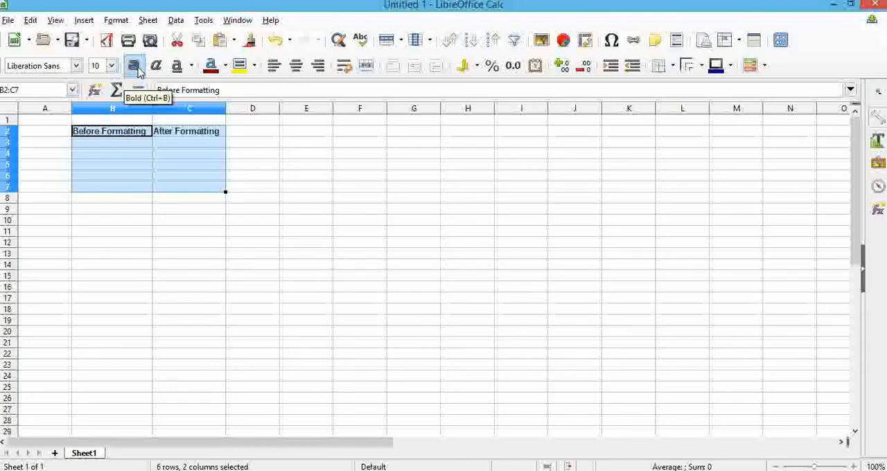
left_click(730, 66)
left_click(435, 66)
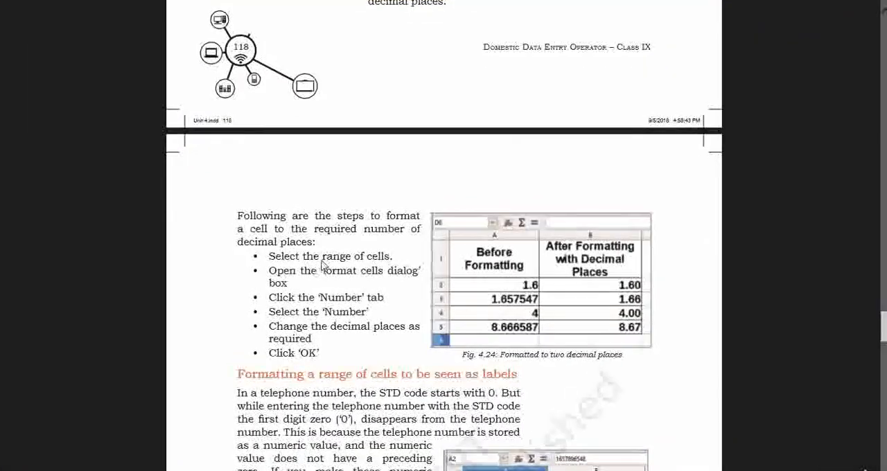
scroll(322, 259, "up", 5)
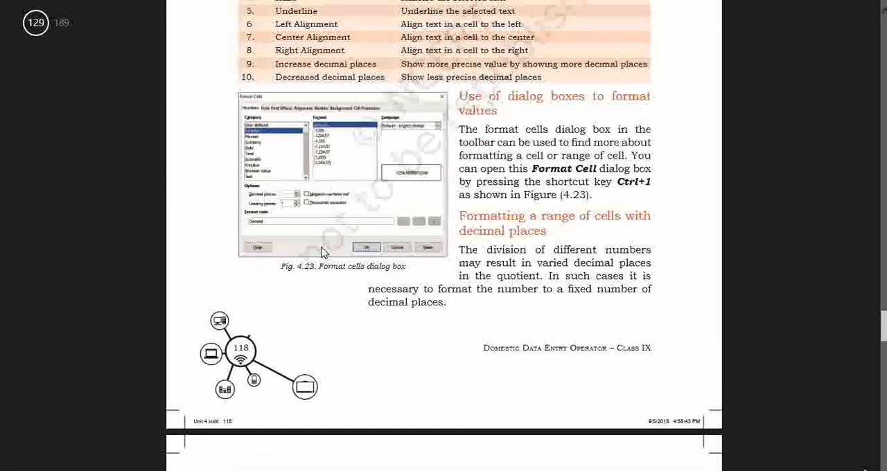
scroll(322, 253, "up", 3)
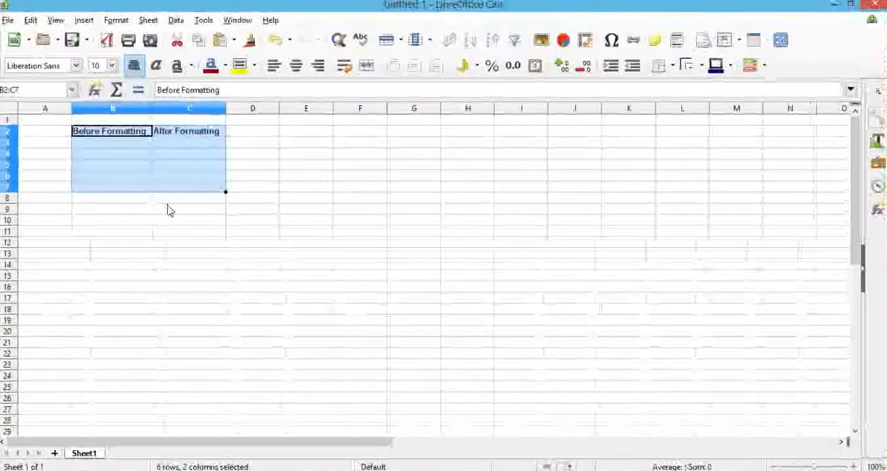
Enter the values 2.234, 3.21, 4.5679 and 6.254 in cells B3 to B6 under "Before Formatting".
left_click(135, 145)
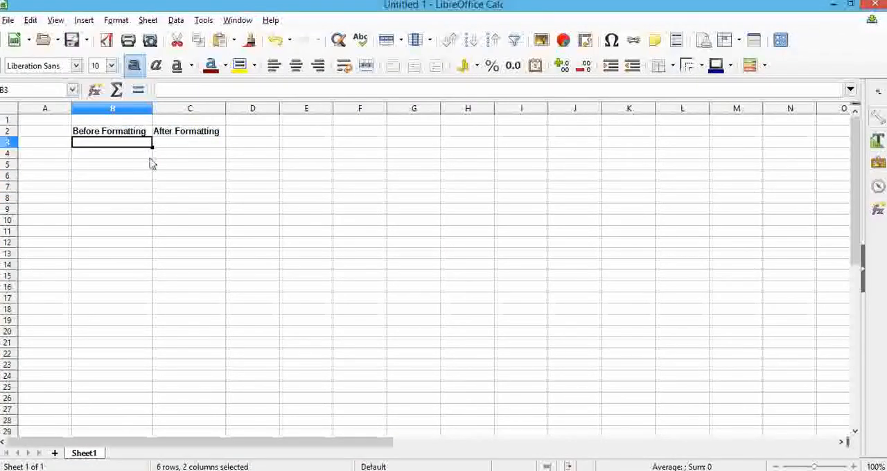
type("2")
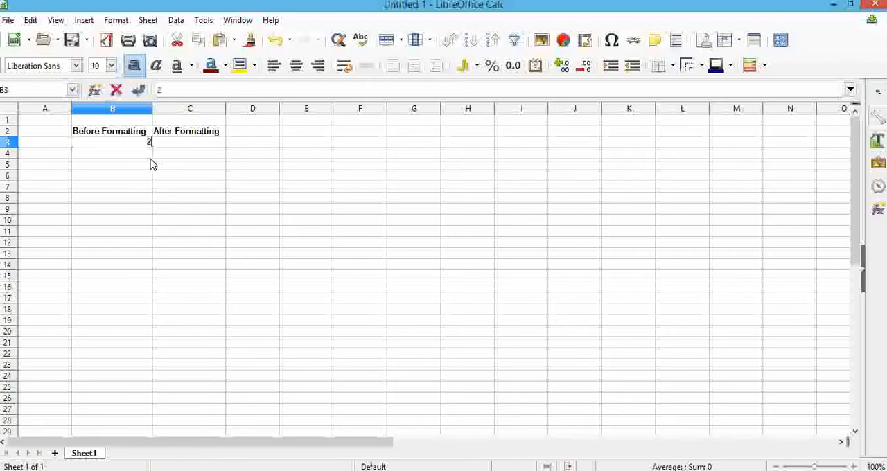
type(".234")
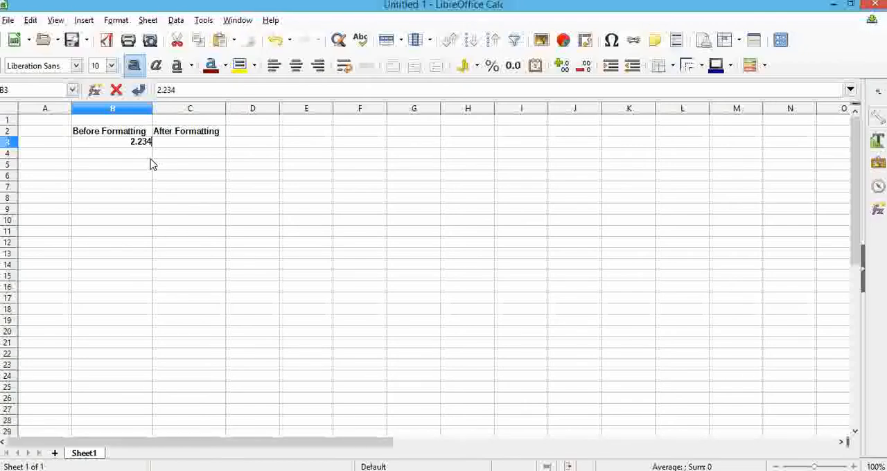
key("Return")
type("3.21")
key("Return")
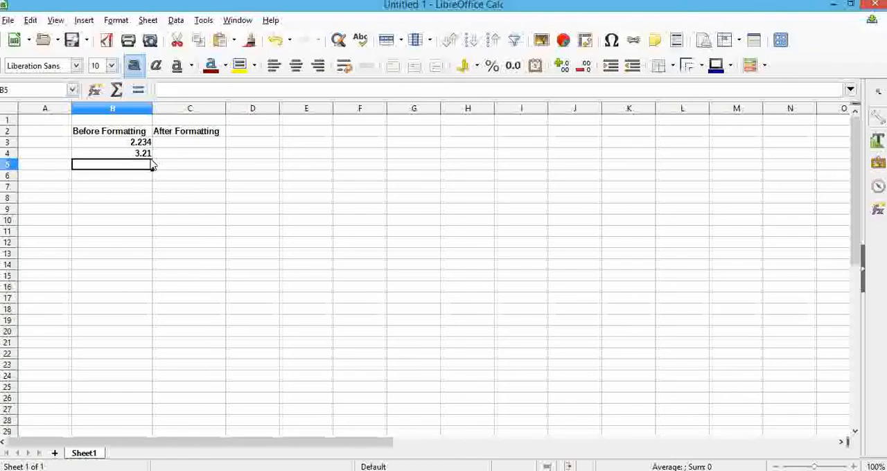
type("4")
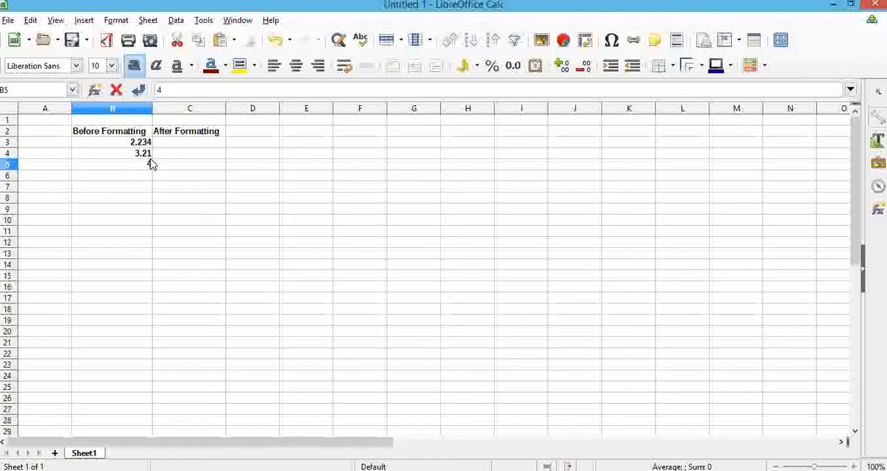
type(".5679")
key("Return")
type("6.254")
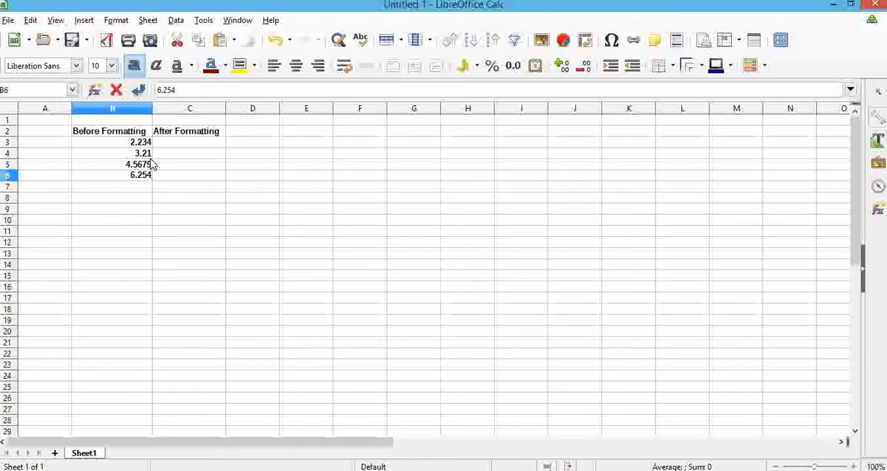
left_click(174, 154)
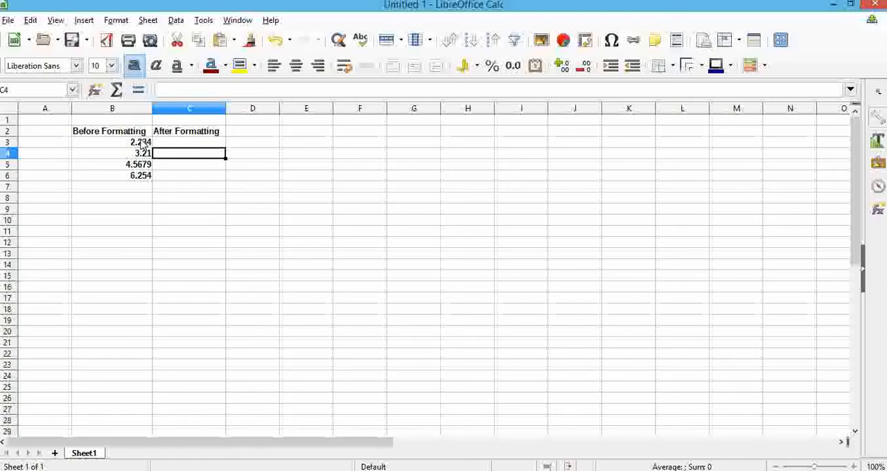
left_click(142, 143)
left_click(142, 177, "shift")
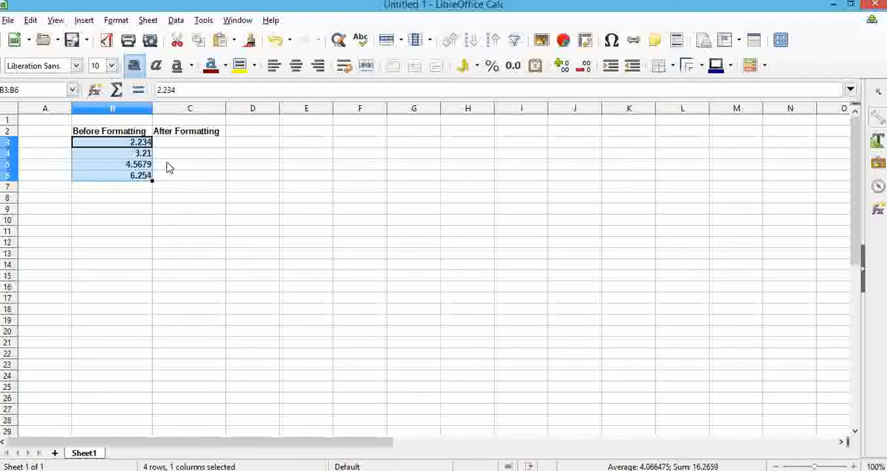
left_click(168, 166)
Format cell B3 as a number with 2 decimal places.
left_click(147, 143)
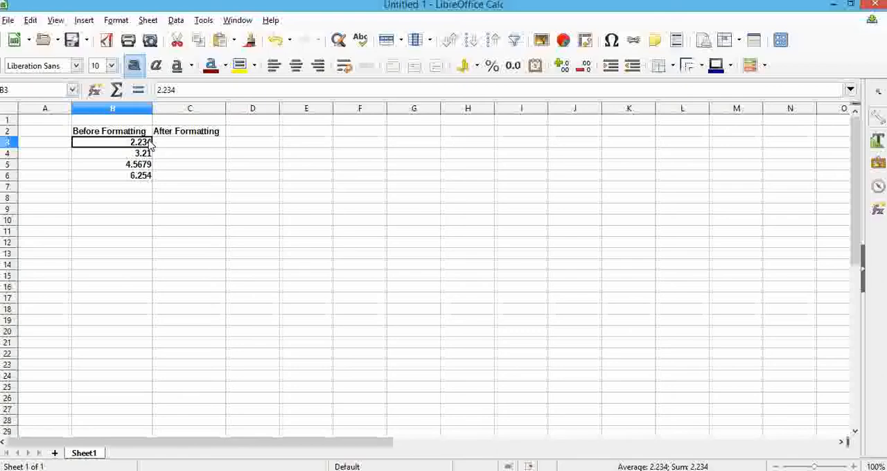
left_click(115, 20)
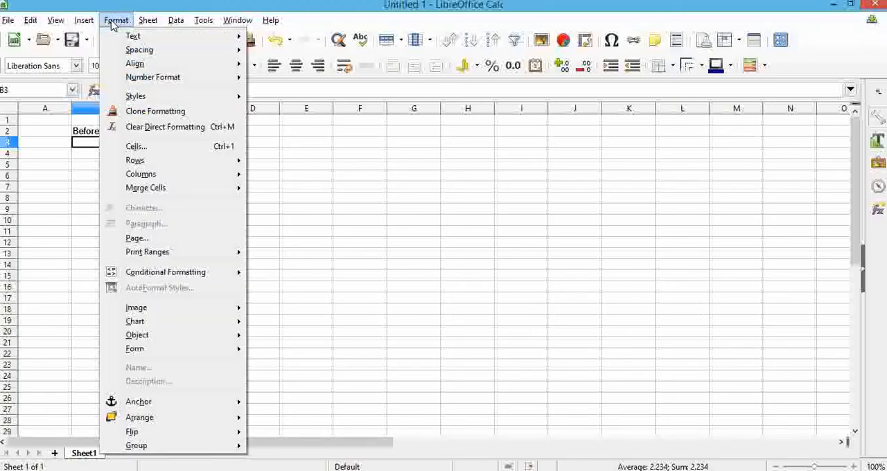
left_click(152, 151)
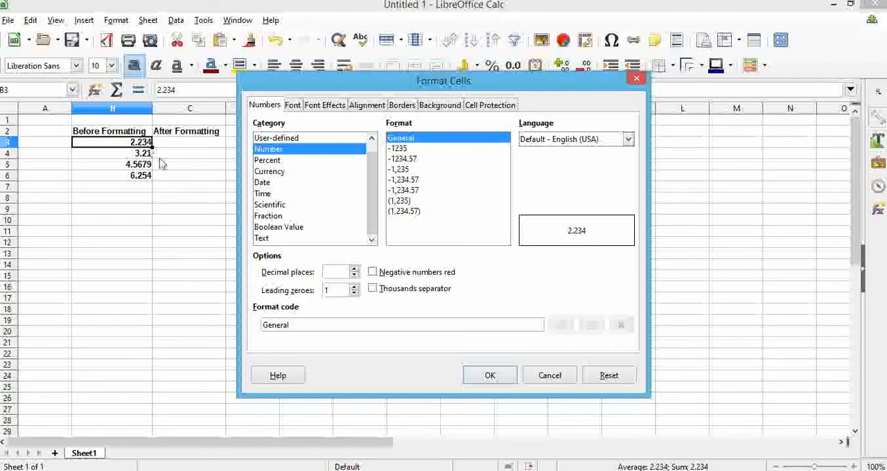
type("2")
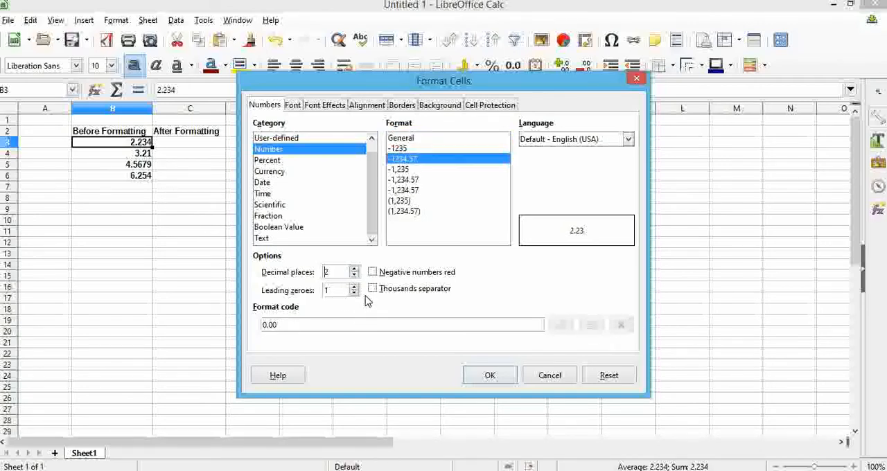
left_click(483, 377)
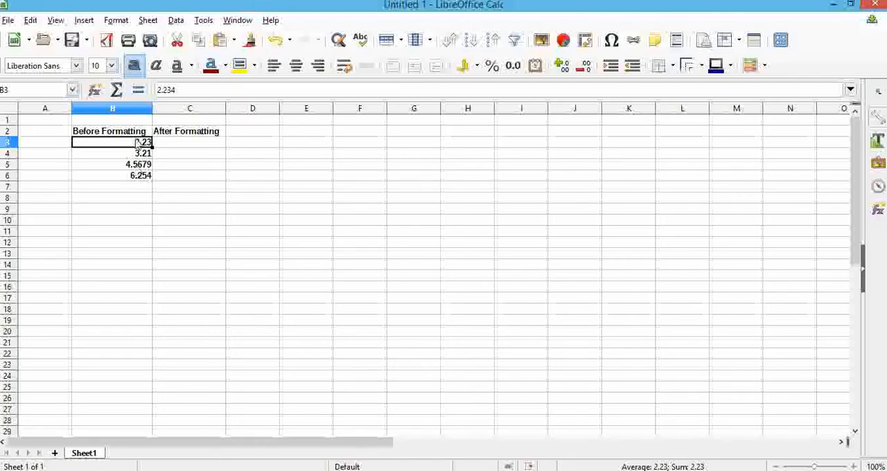
left_click(161, 154)
Copy the values in B3:B6 into C3:C6 under "After Formatting".
left_click(134, 142)
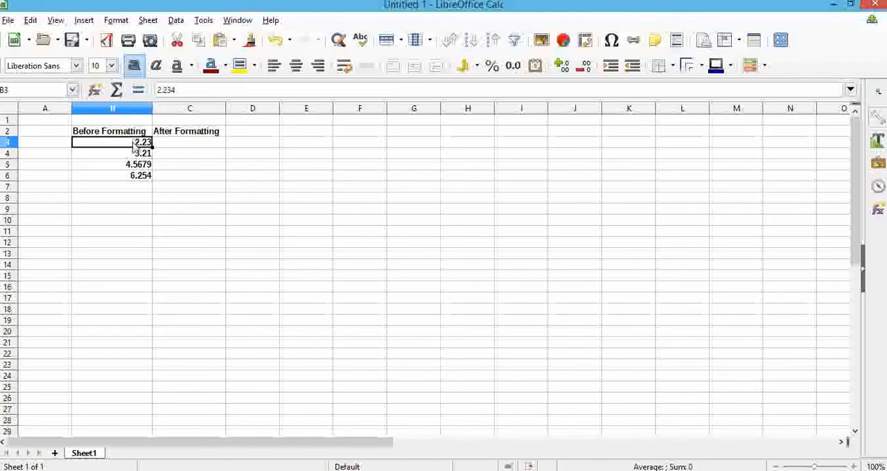
left_click(142, 179, "shift")
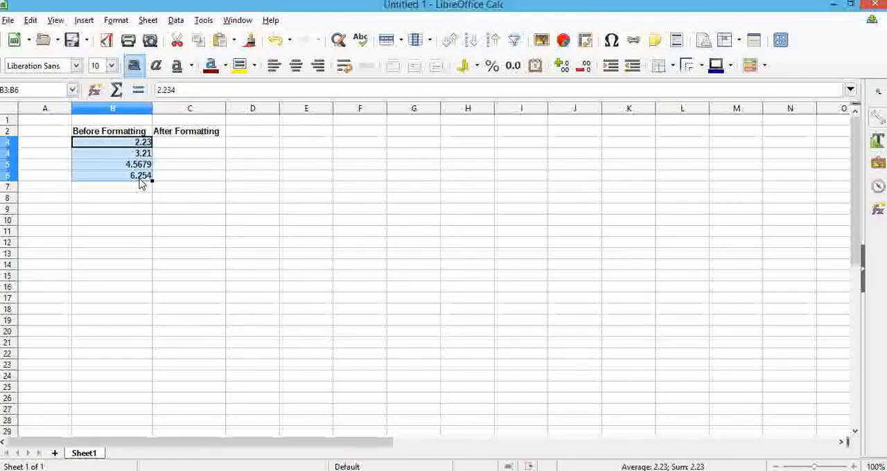
key("ctrl+c")
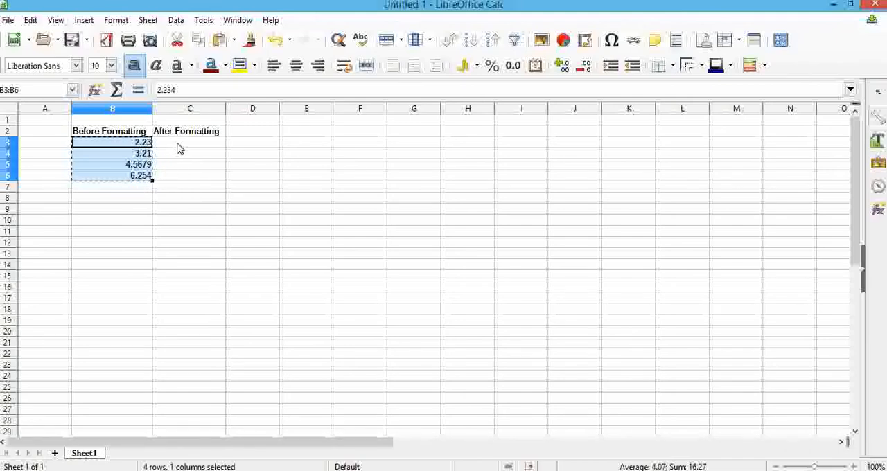
left_click(178, 147)
key("ctrl+v")
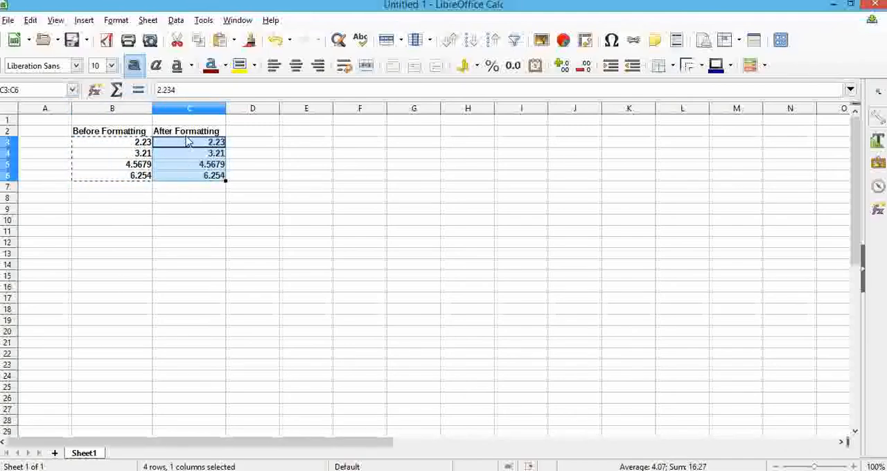
key("Up")
Format the copied values in C3:C6 as numbers with 2 decimal places.
left_click_drag(190, 144, 193, 180)
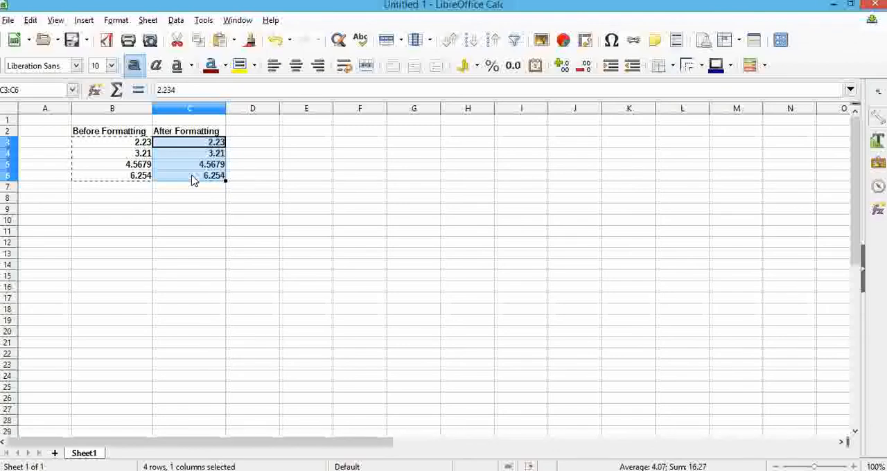
left_click(115, 20)
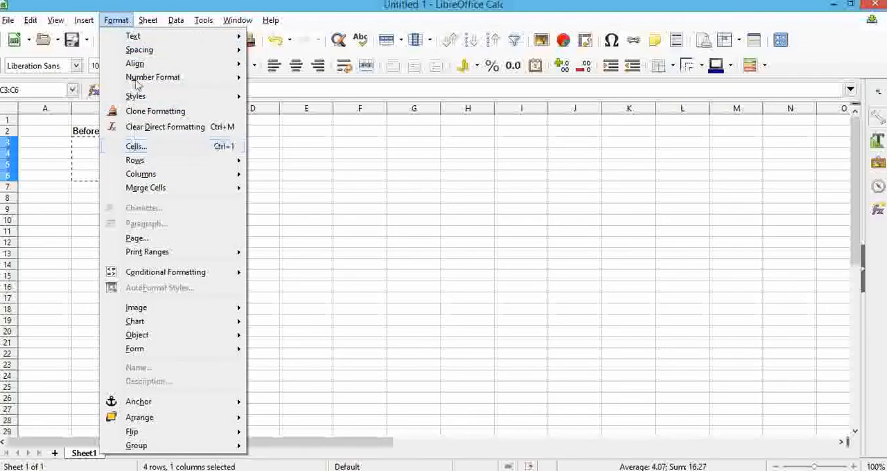
left_click(111, 21)
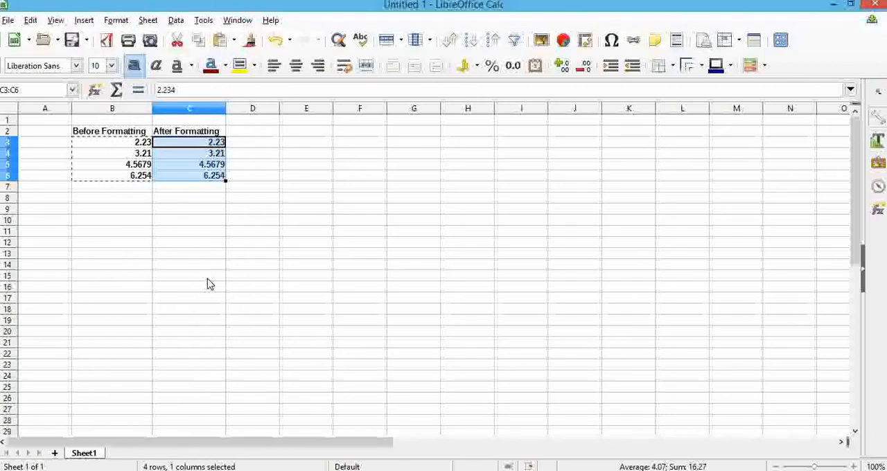
key("ctrl+1")
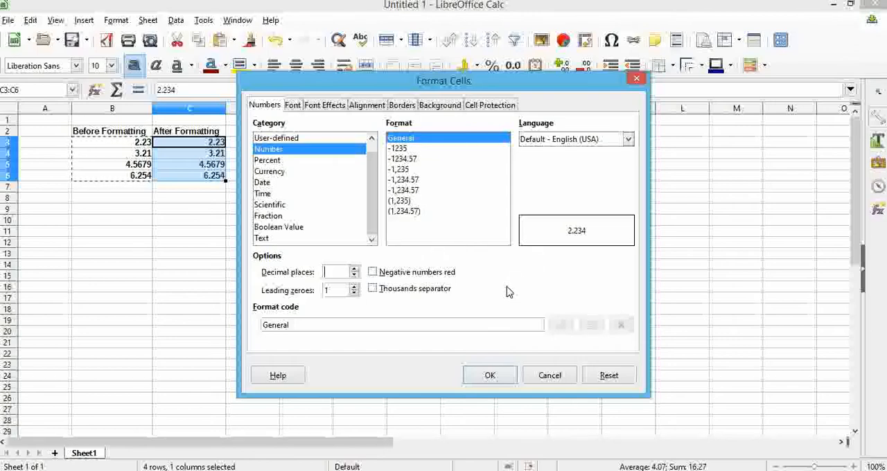
type("2")
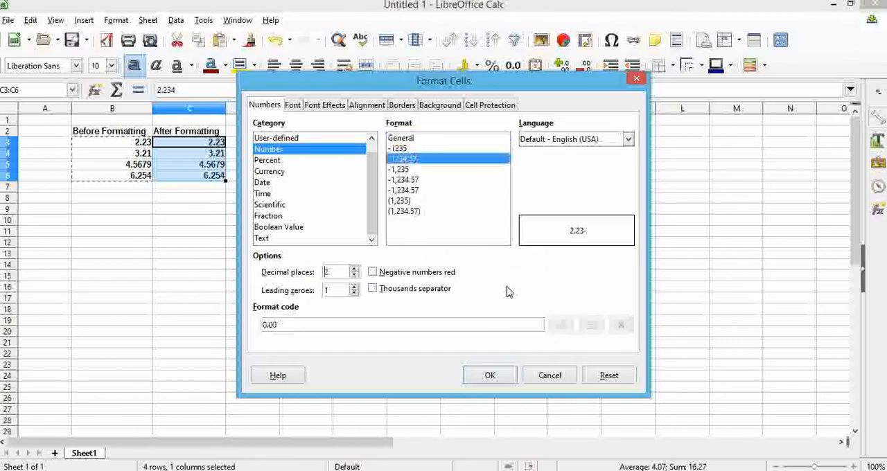
left_click(488, 376)
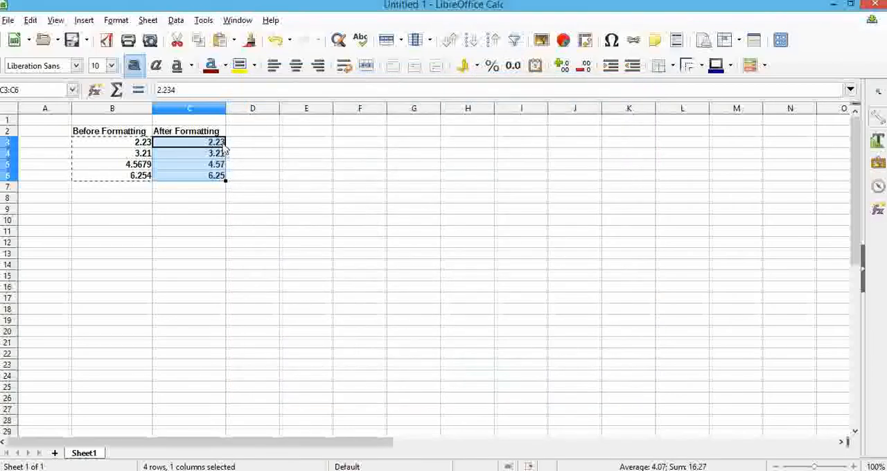
Left-align the headings and values in the table range B2:C6.
left_click(220, 211)
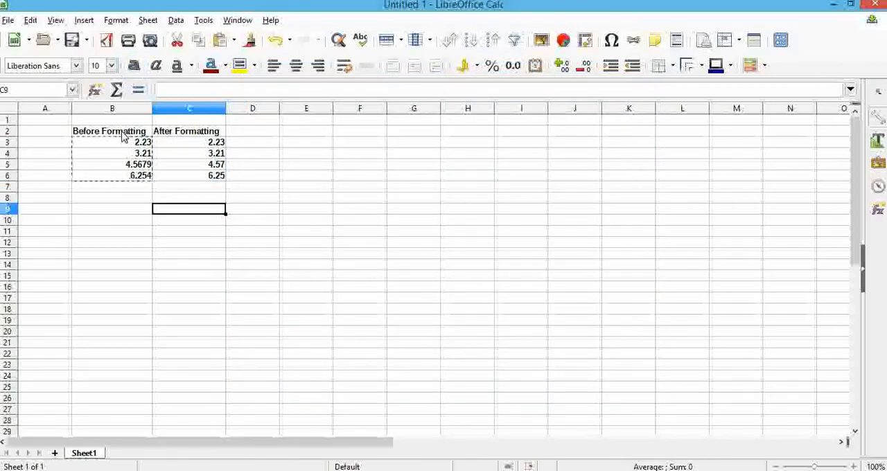
left_click(116, 132)
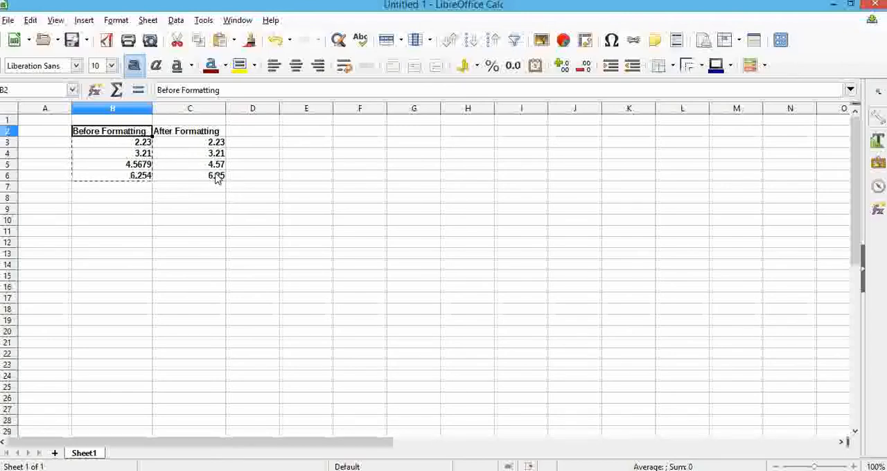
left_click(218, 177, "shift")
left_click(275, 69)
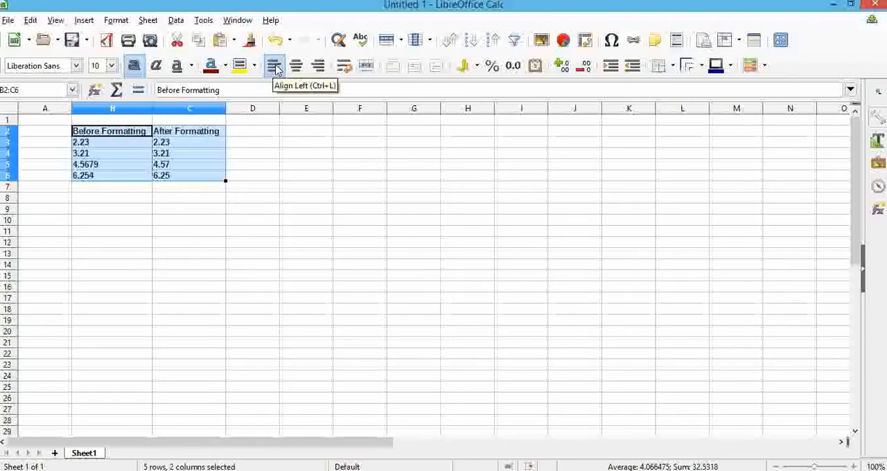
left_click(178, 211)
left_click(118, 199)
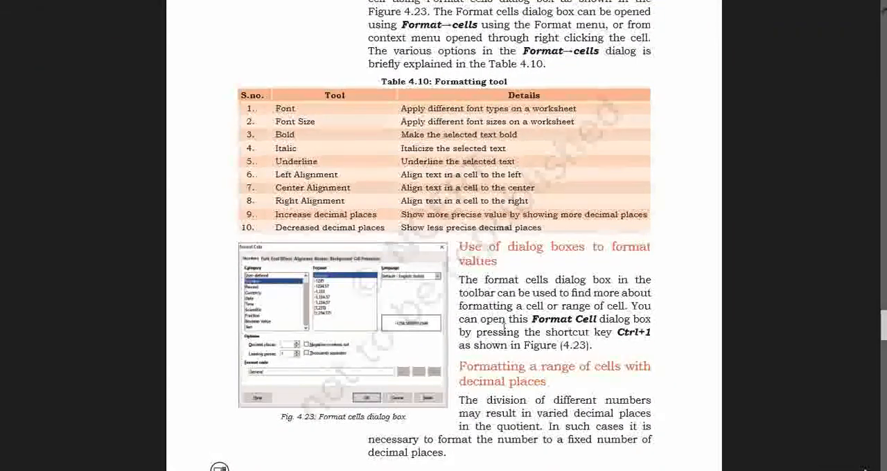
Switch to the textbook document and read the section on formatting a range of cells to be seen as labels.
scroll(504, 331, "down", 10)
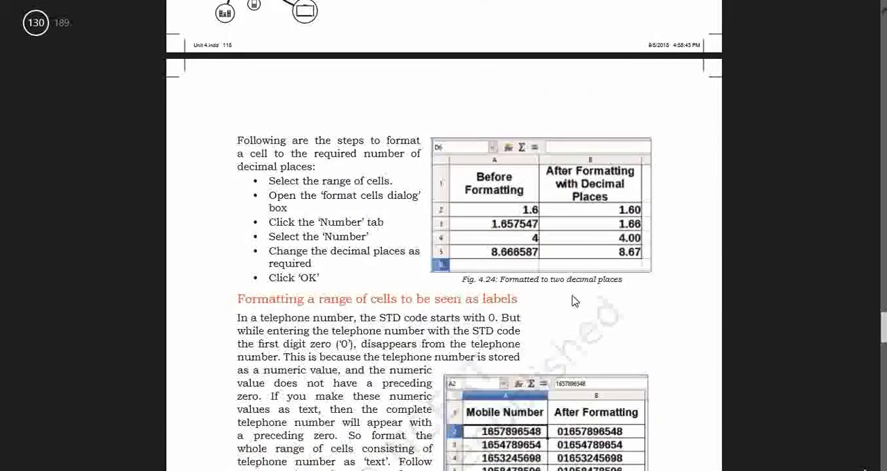
scroll(574, 301, "down", 3)
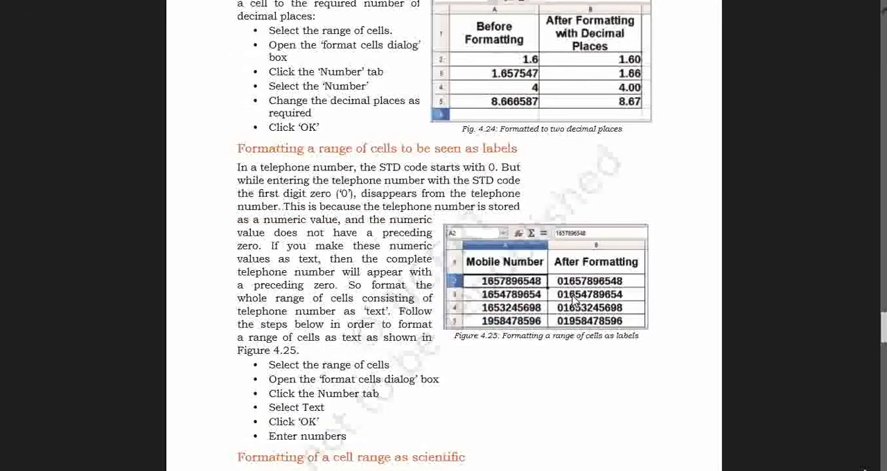
scroll(574, 302, "down", 3)
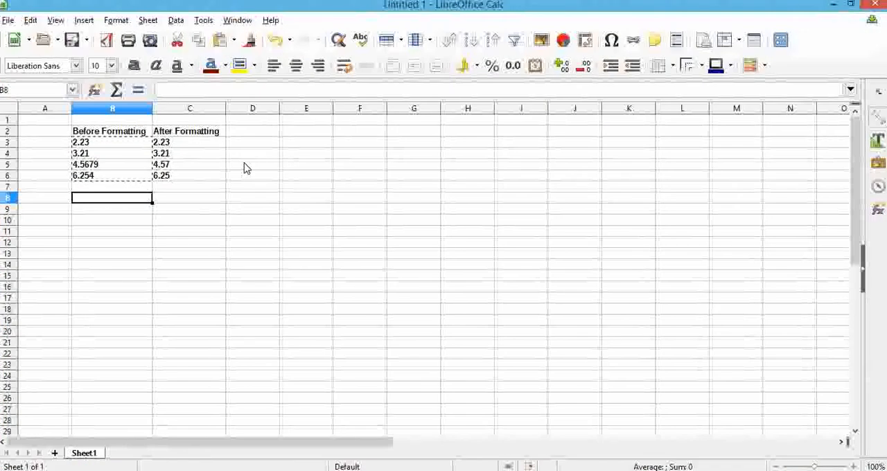
Return to the spreadsheet, add the heading "mobile Number" in D2 and fit column D's width to it.
left_click(274, 134)
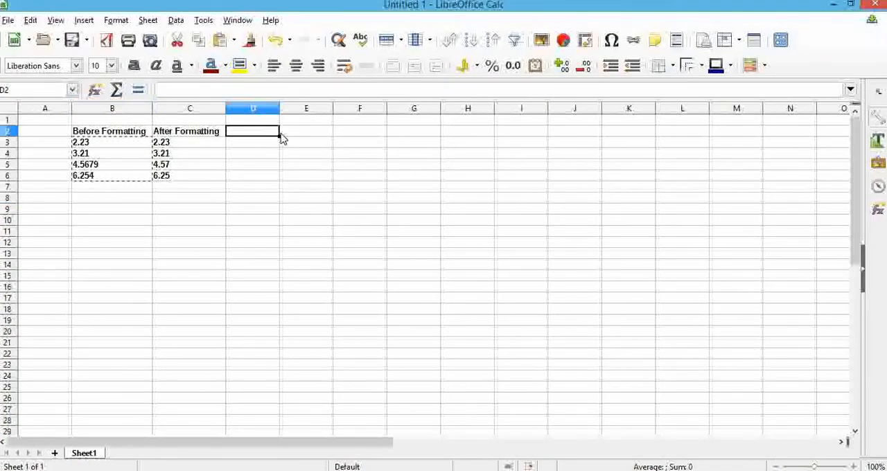
type("mobi")
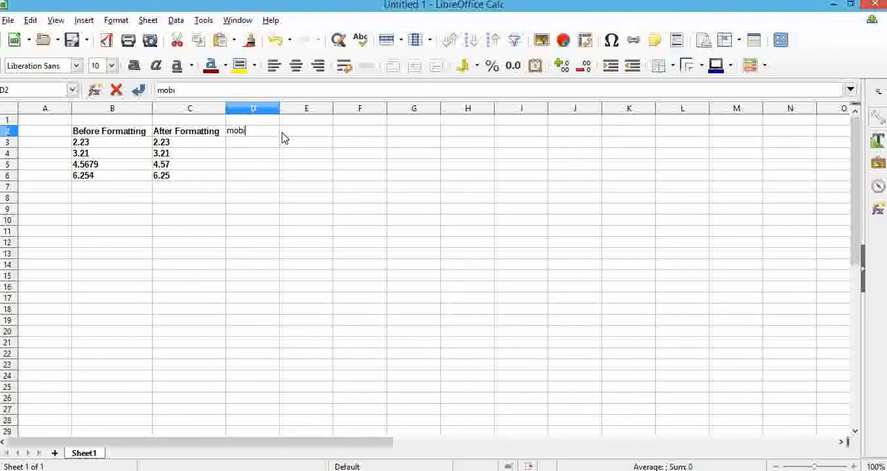
type("le Number")
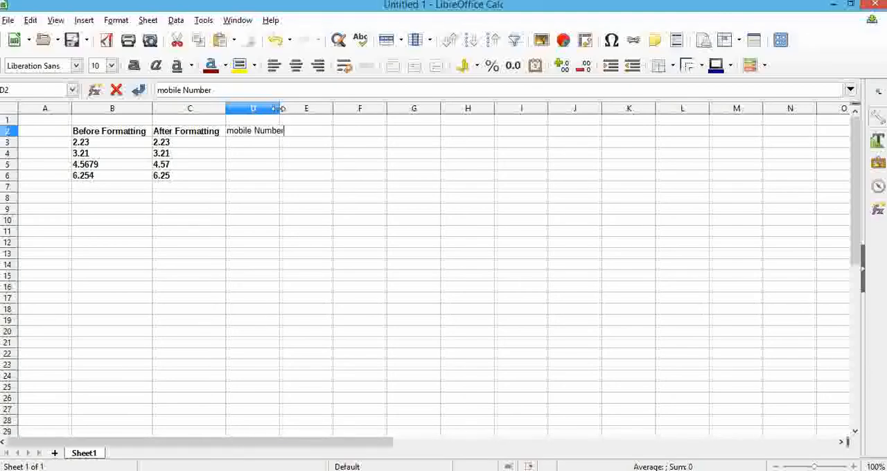
double_click(280, 112)
left_click(273, 133)
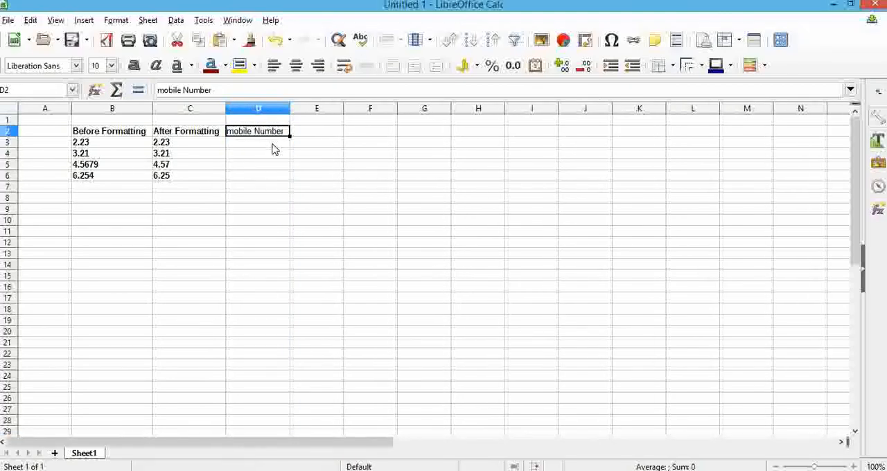
Enter a sample mobile number with a leading zero in D3 and check how the cell stores it.
left_click(273, 147)
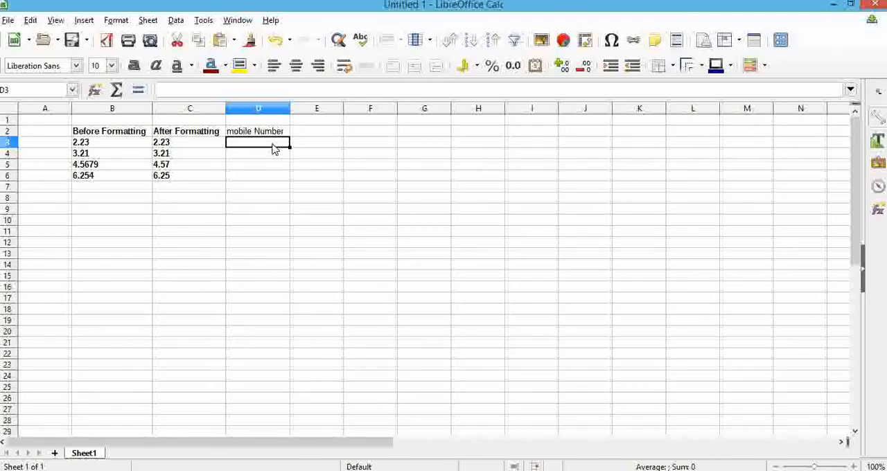
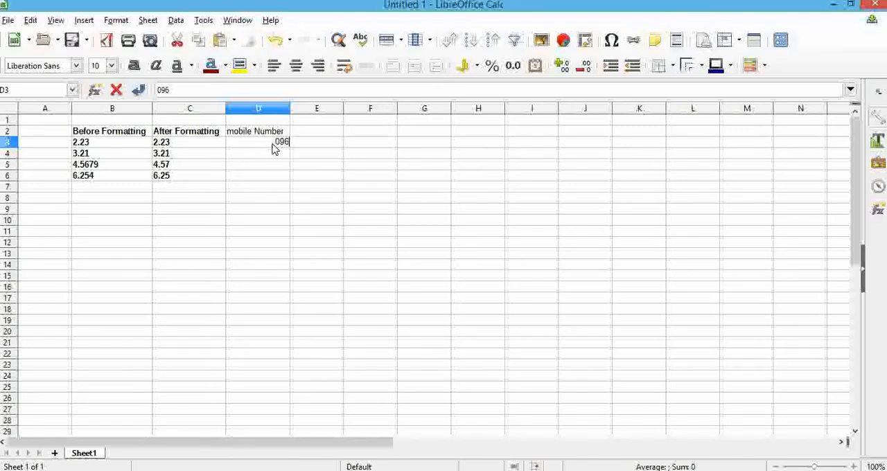
key("Return")
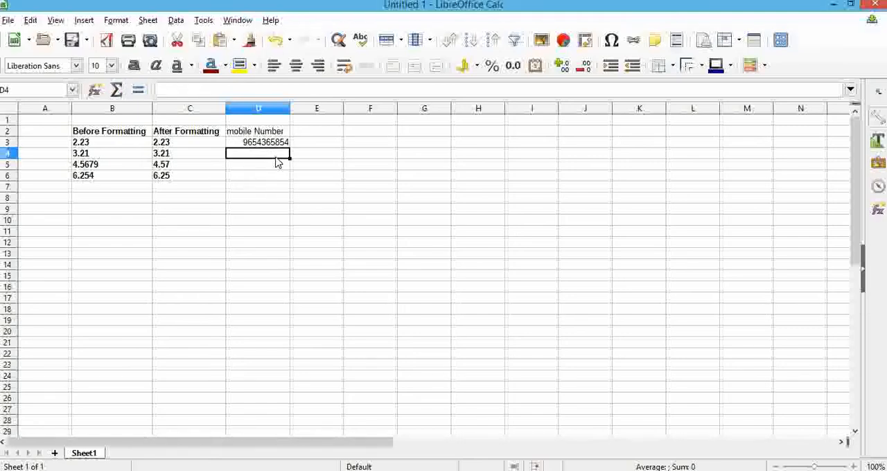
left_click(252, 142)
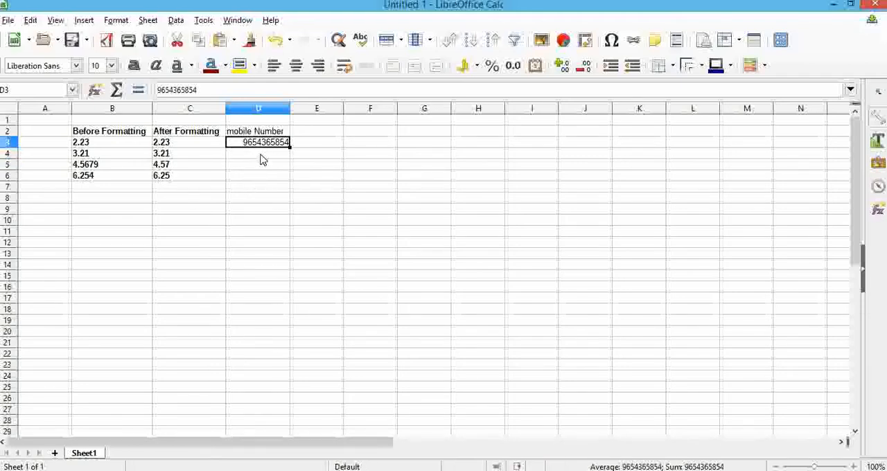
left_click(259, 155)
left_click(260, 145)
Add the heading "After Formatting" in E2 and fit column E's width to it.
left_click(302, 135)
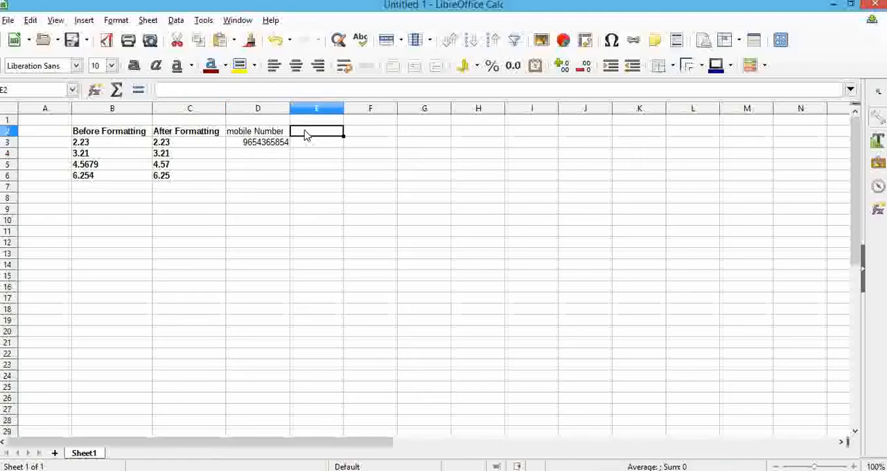
type("After")
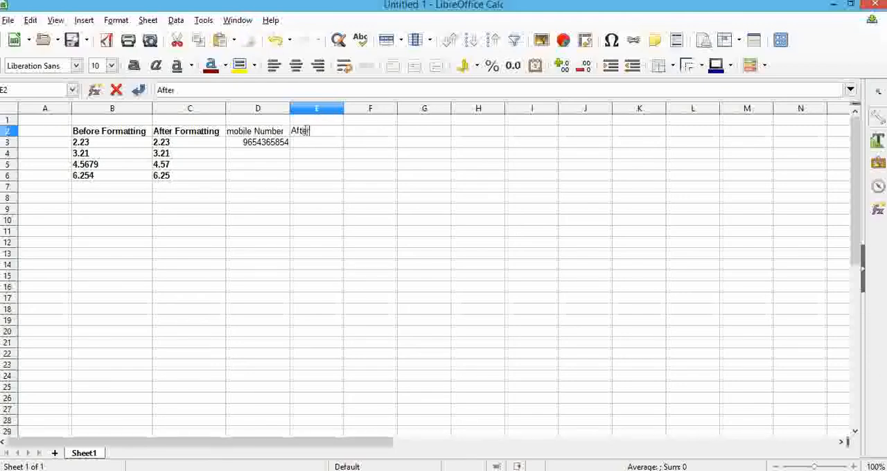
type(" Formatti")
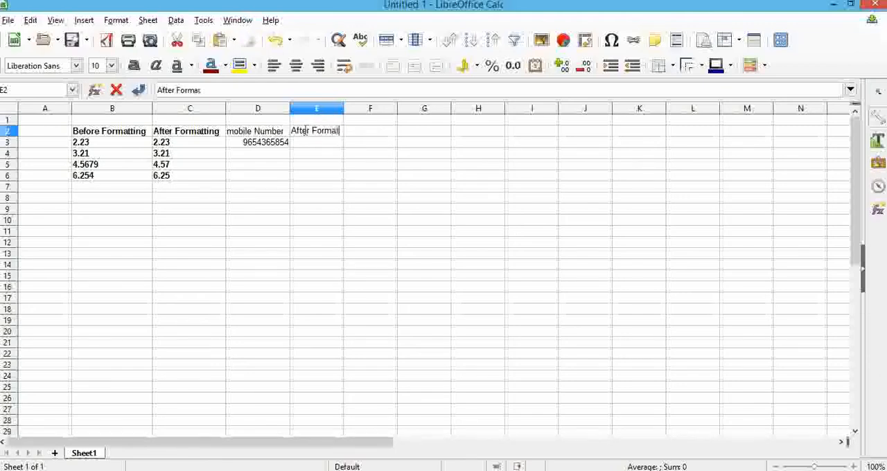
type("ng")
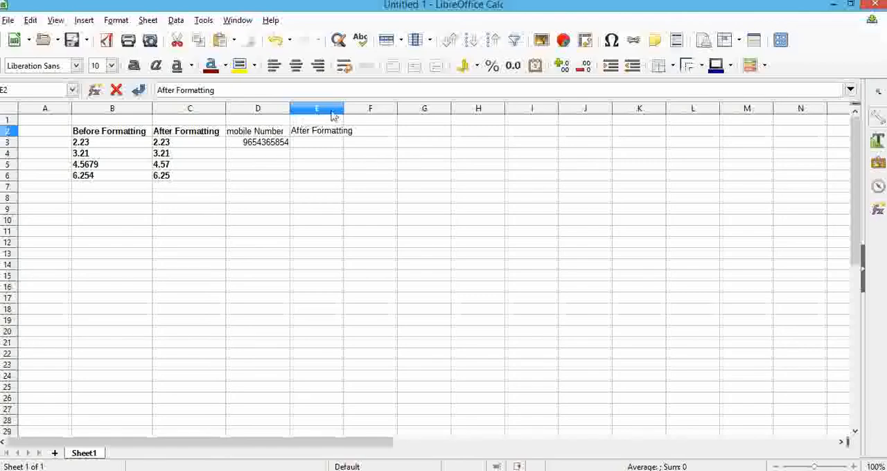
left_click(342, 109)
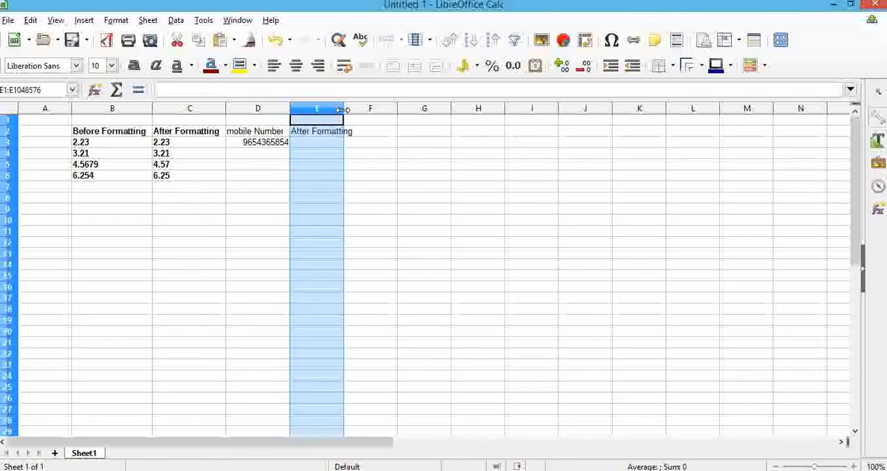
double_click(343, 109)
left_click(339, 142)
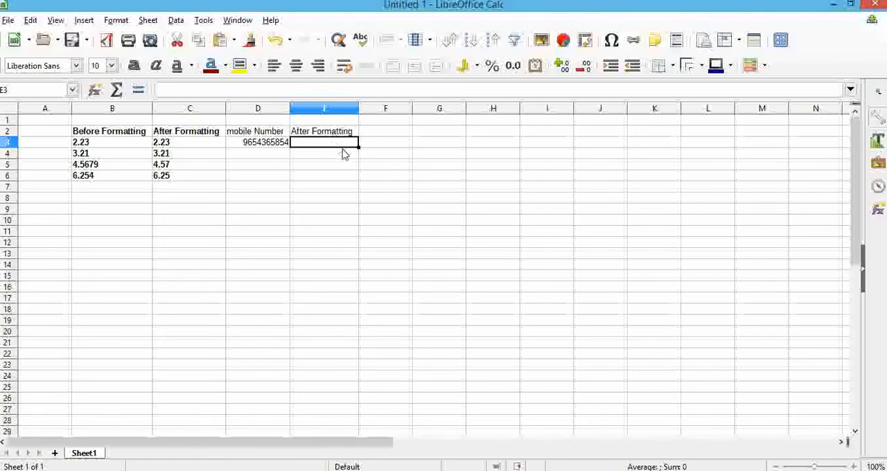
Format the whole of column E as Text.
left_click(339, 111)
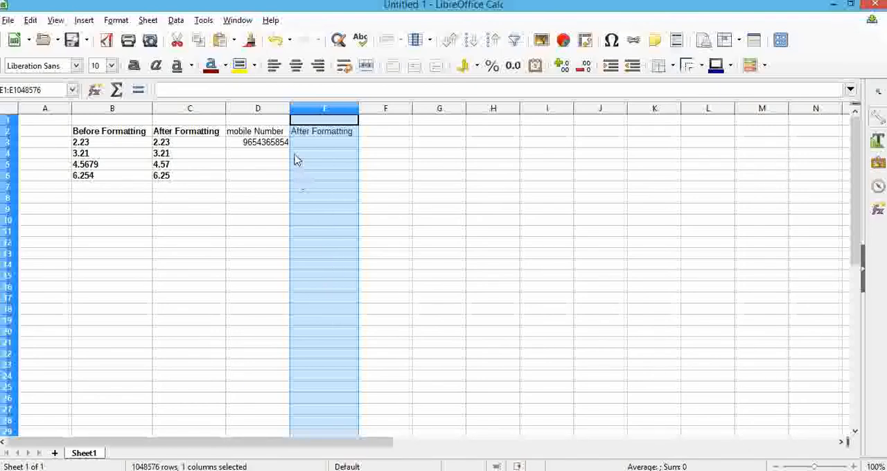
key("ctrl+1")
left_click(263, 239)
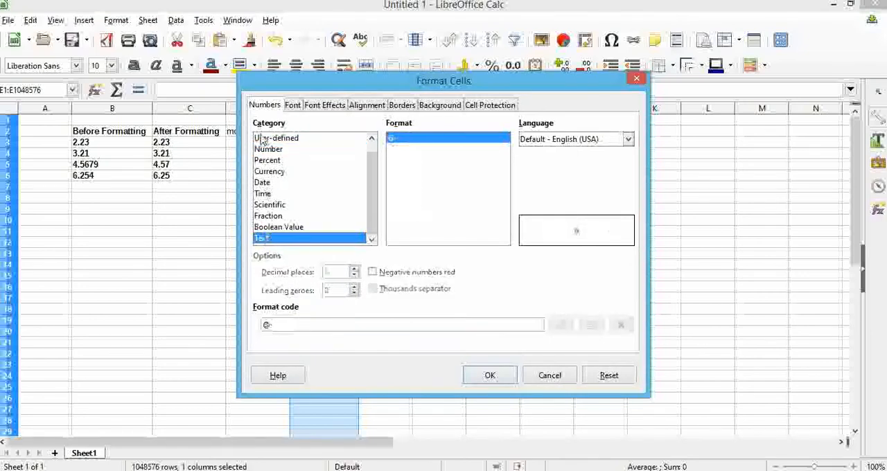
left_click(493, 377)
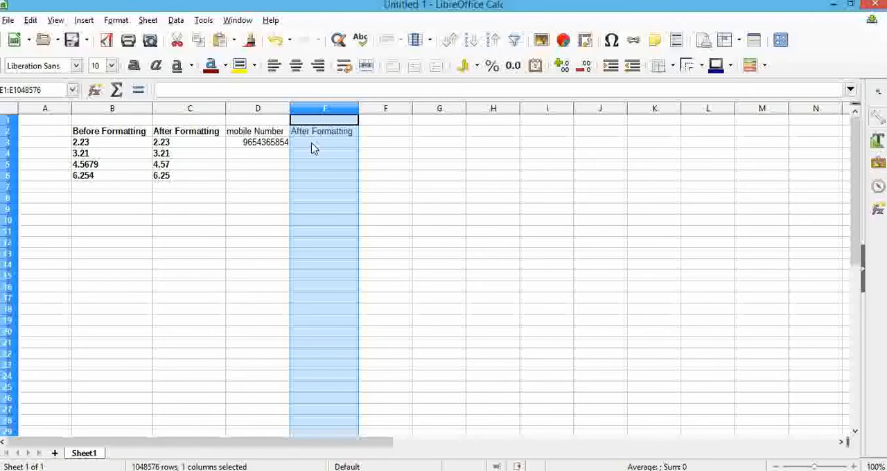
Enter a sample mobile number with a leading zero in E3.
left_click(311, 147)
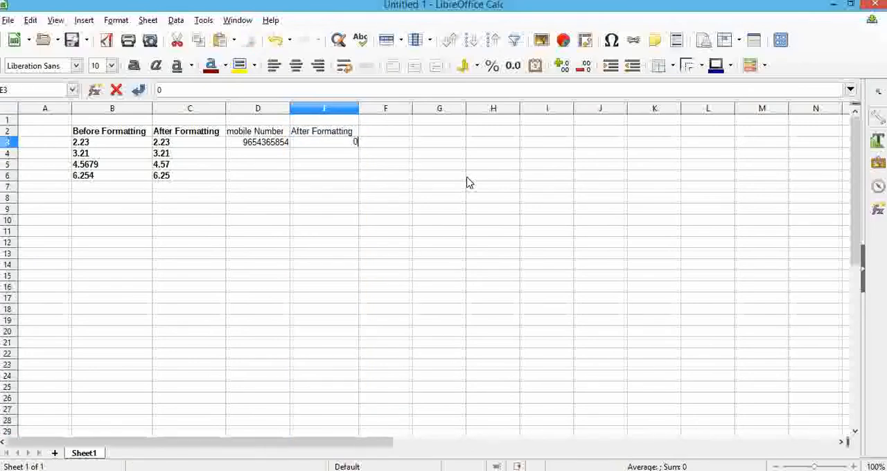
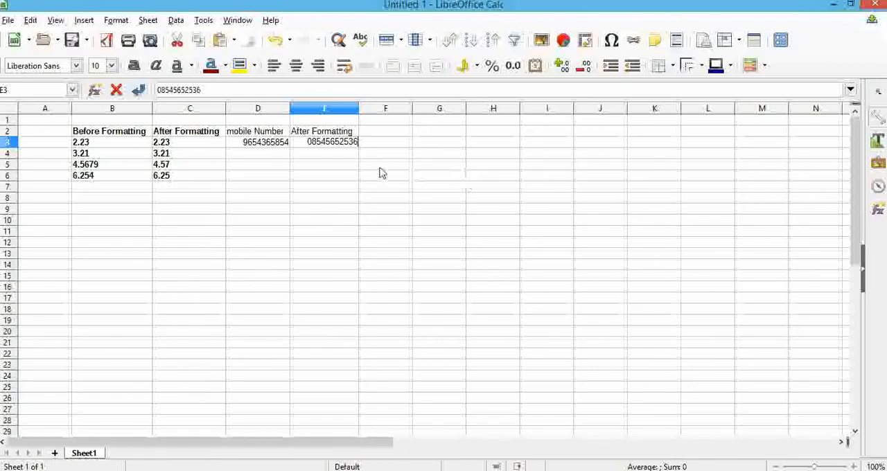
key("Return")
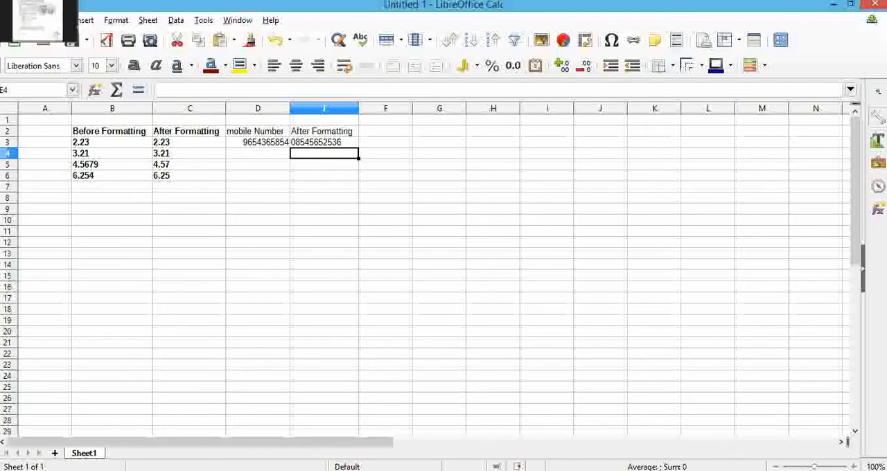
Switch to the textbook document, read the section on changing date formats, and return to the spreadsheet.
left_click(14, 14)
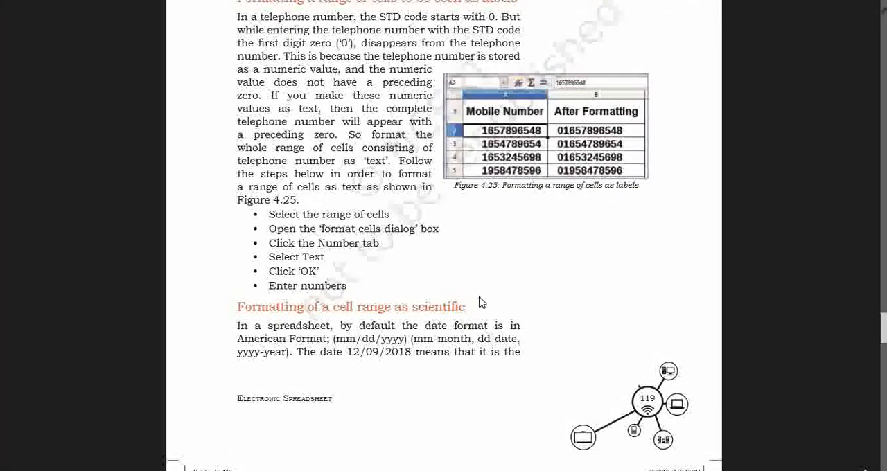
scroll(481, 302, "down", 5)
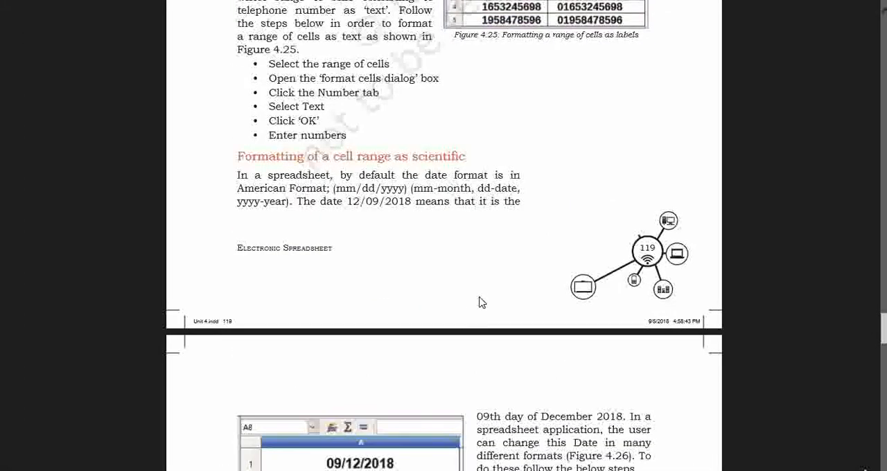
scroll(482, 303, "down", 5)
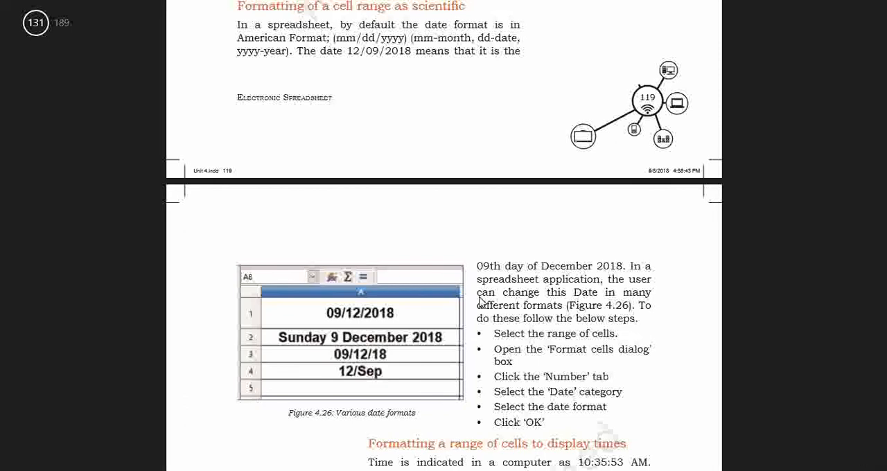
scroll(480, 301, "up", 1)
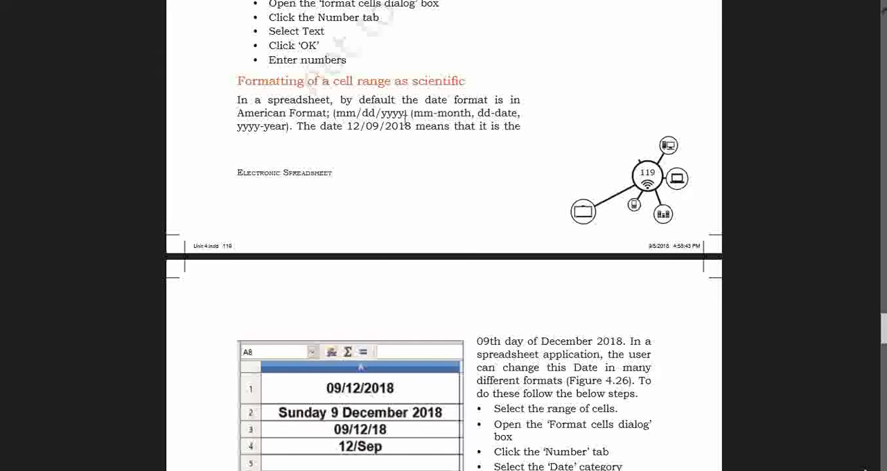
left_click(3, 3)
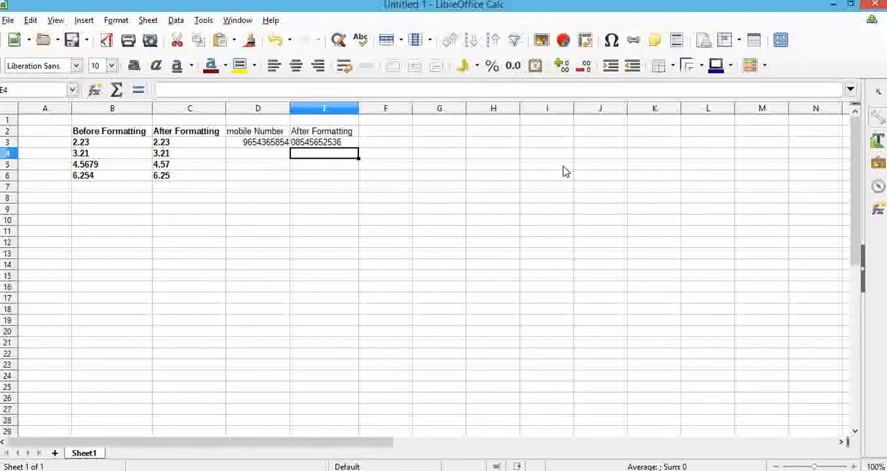
type("05/")
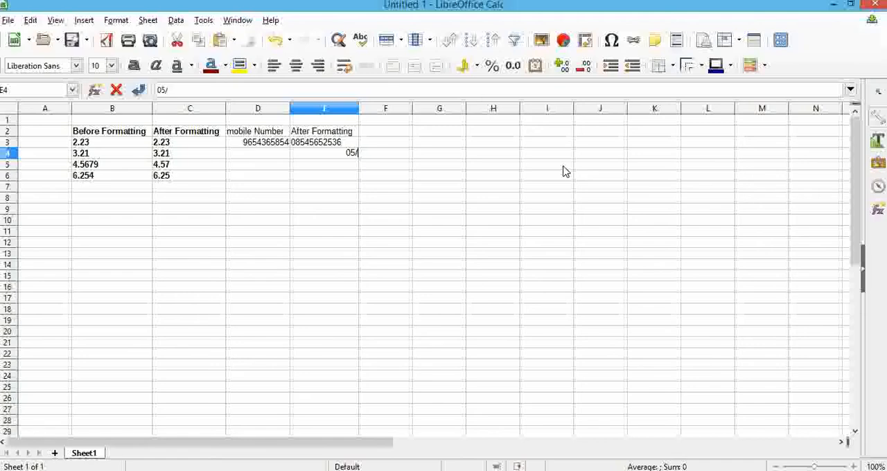
key("Escape")
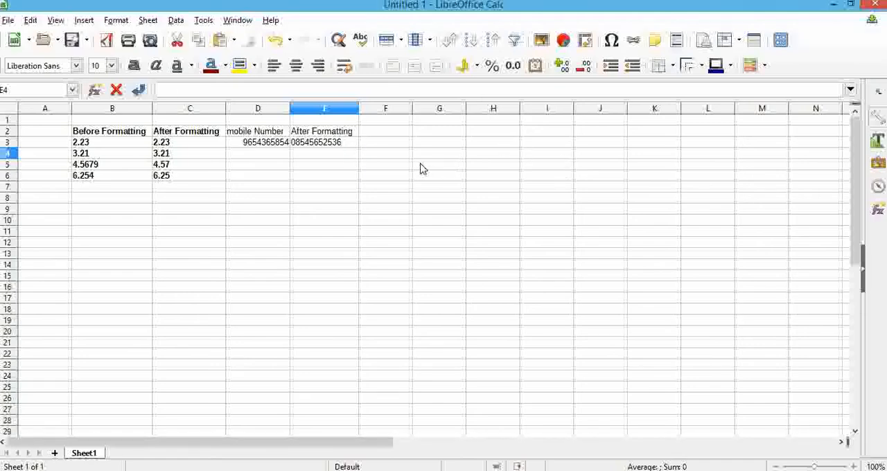
Add the heading "Date" in F2 and enter the date 05/16/2021 in F3.
left_click(402, 131)
type("Date")
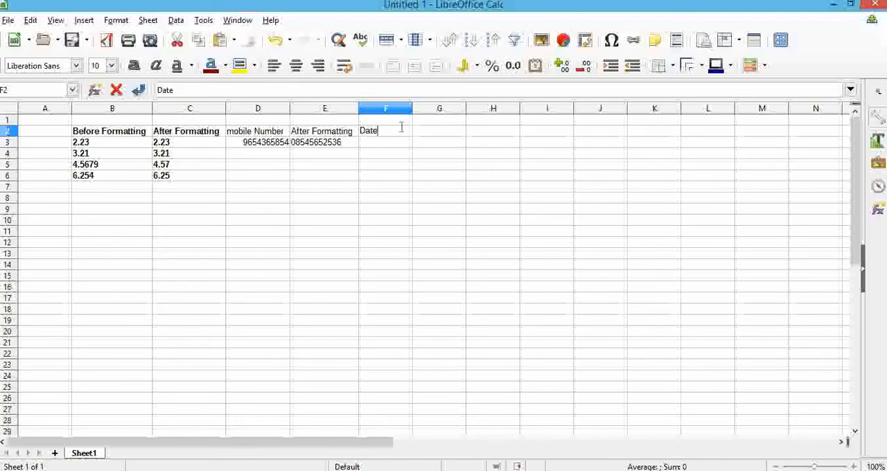
key("Return")
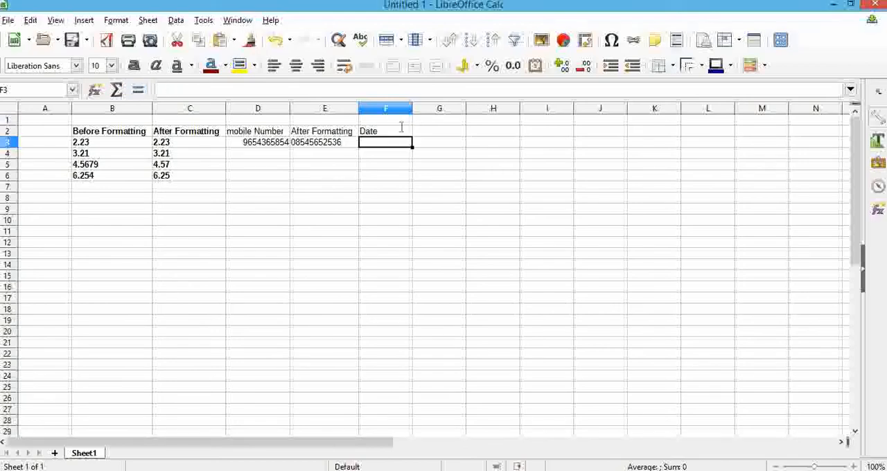
type("05/")
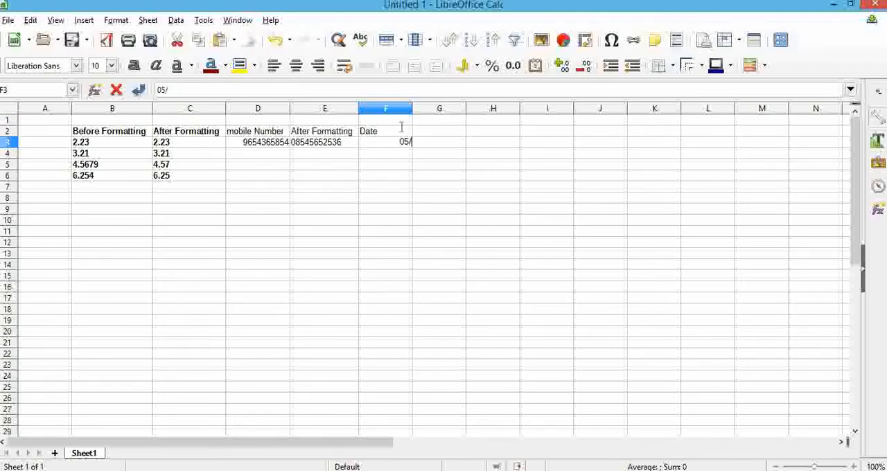
type("16/2021")
key("Return")
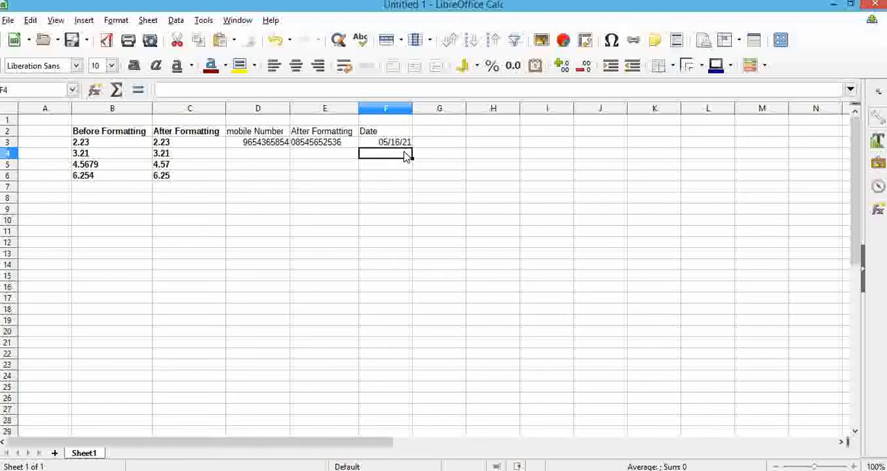
Format the date in F3 with the "December 31, 1999" style, format code MMMM D, YYYY.
left_click(404, 144)
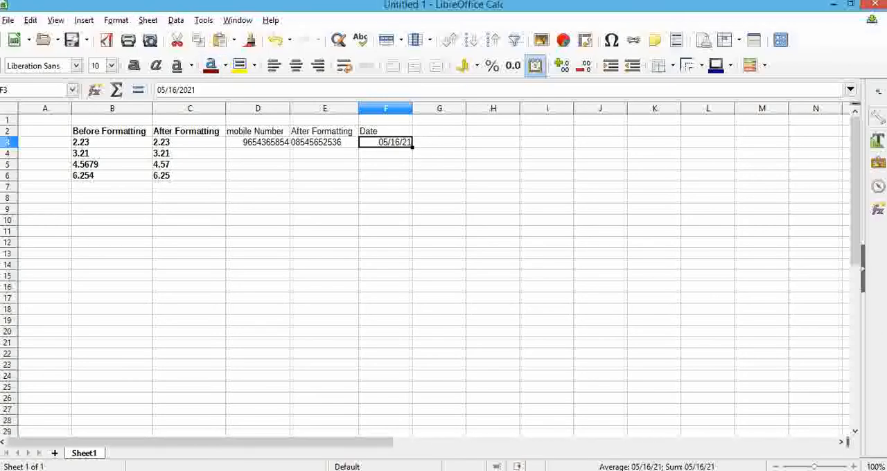
key("ctrl+1")
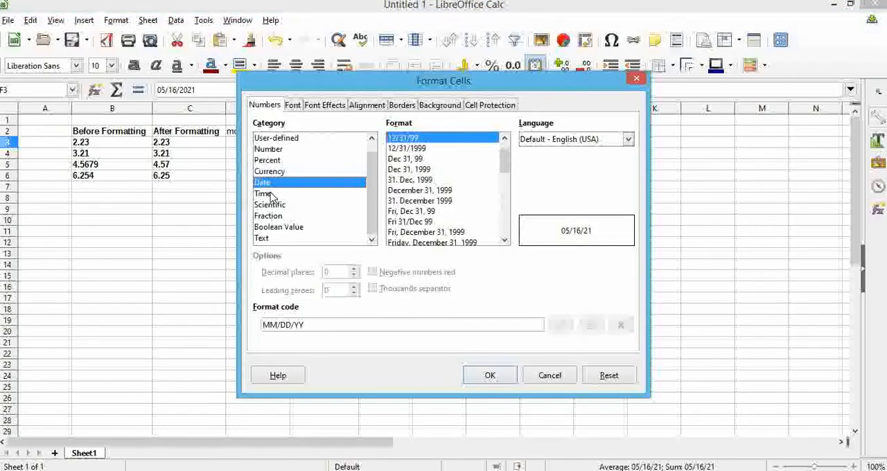
left_click(429, 192)
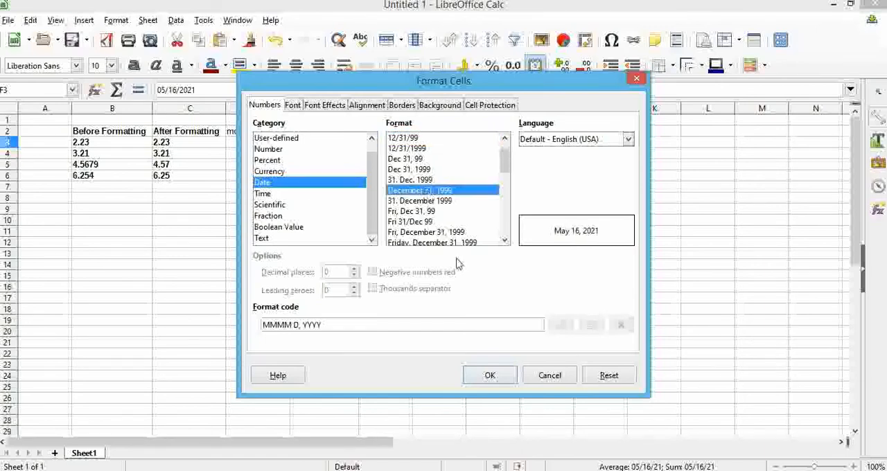
left_click(493, 376)
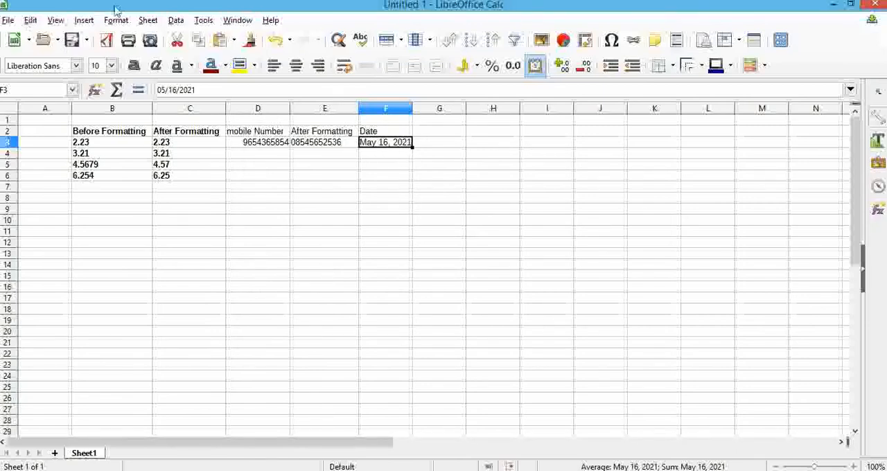
Apply the "Fri 31/Dec 99" date format, code NN DD/MMM YY, to F3.
key("ctrl+1")
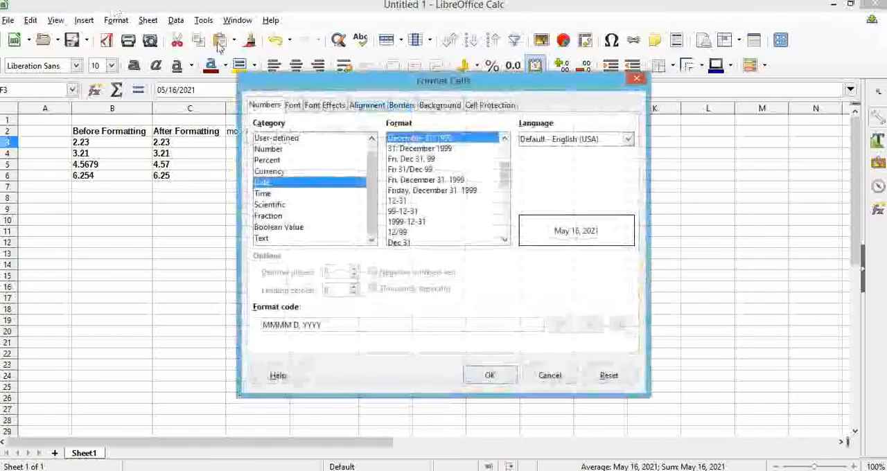
left_click(410, 170)
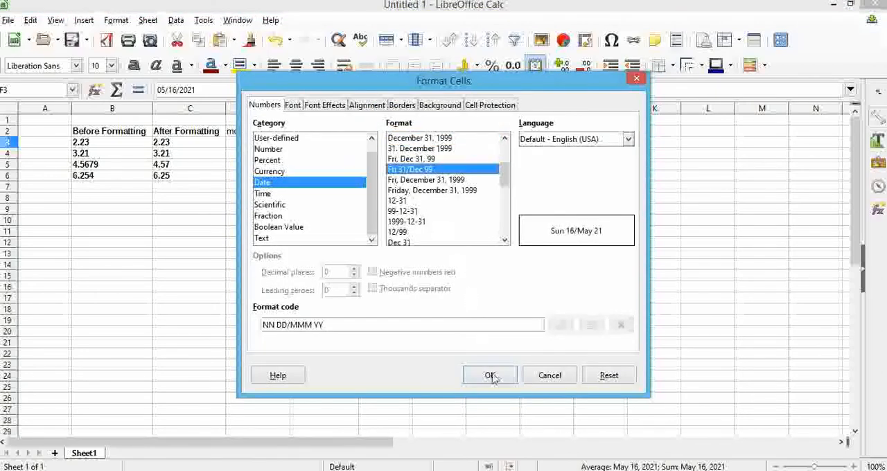
left_click(491, 376)
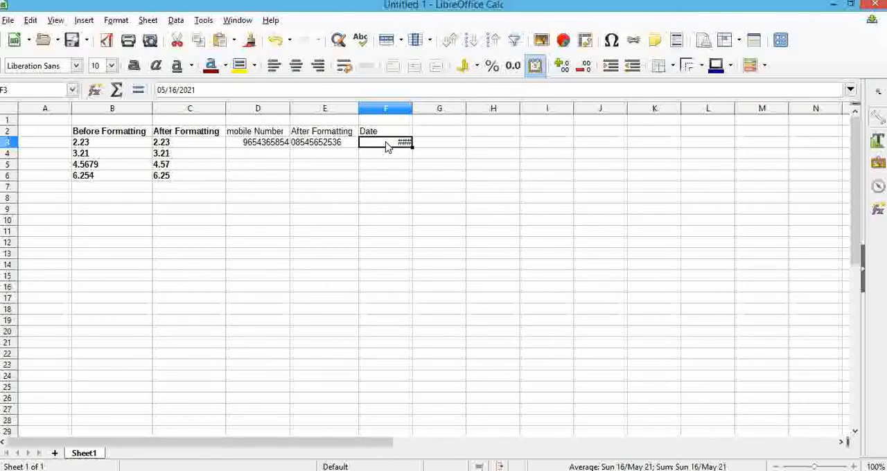
Change the date format of F3 to "99-12-31", format code YY-MM-DD.
key("ctrl+1")
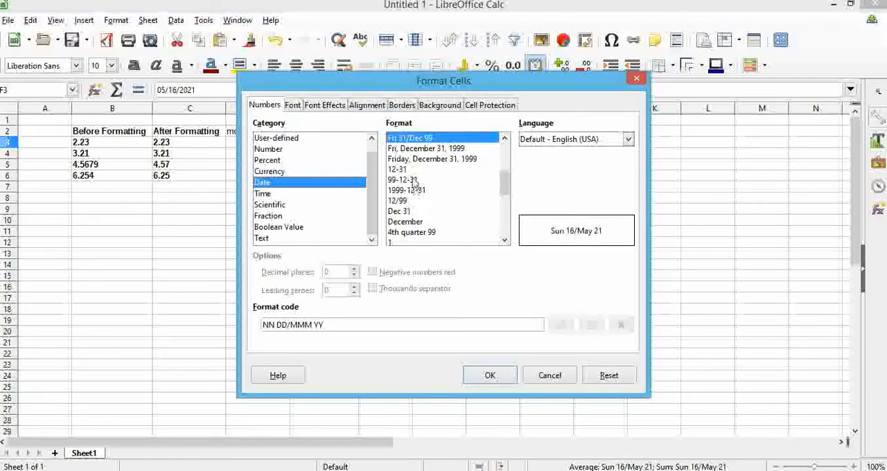
left_click(413, 170)
left_click(414, 189)
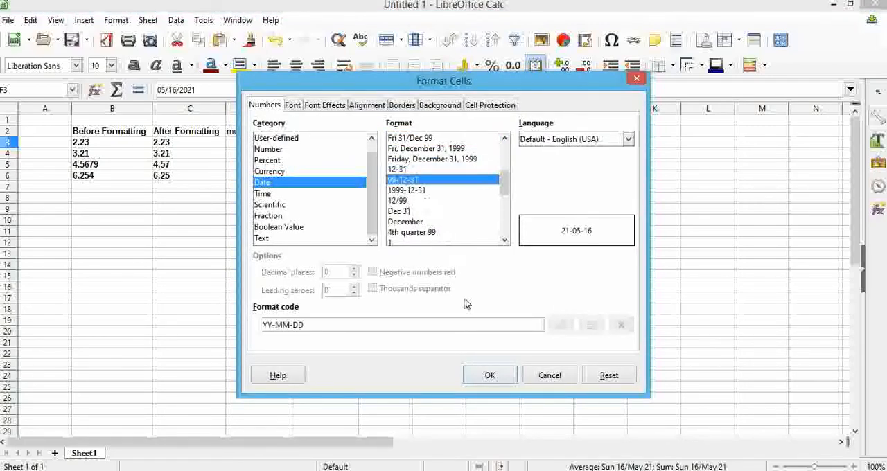
left_click(494, 378)
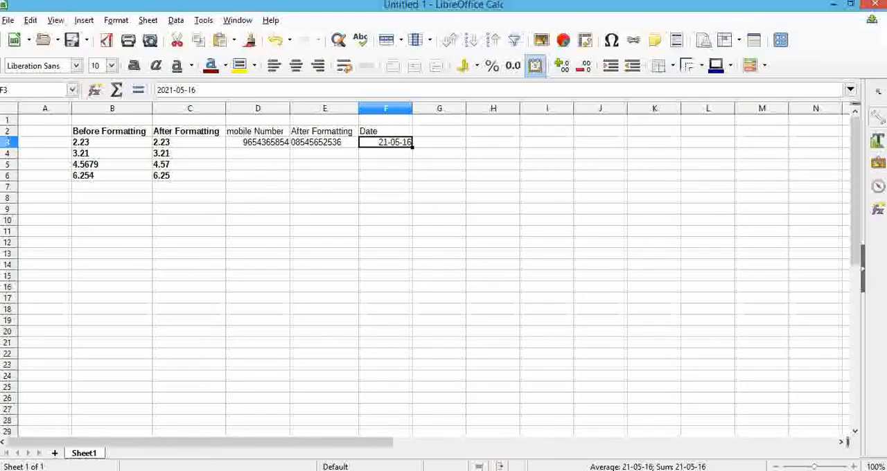
Consult the textbook's section on formatting cells to display times, and add the heading "Time" in G2.
left_click(40, 17)
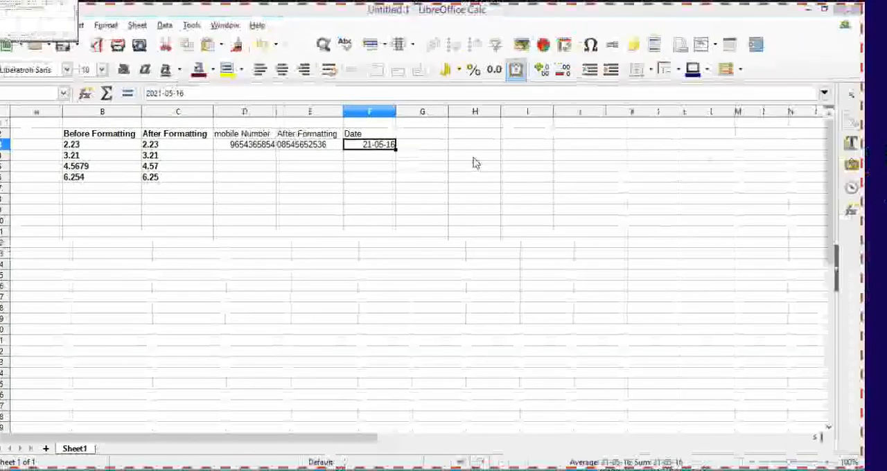
scroll(492, 209, "down", 8)
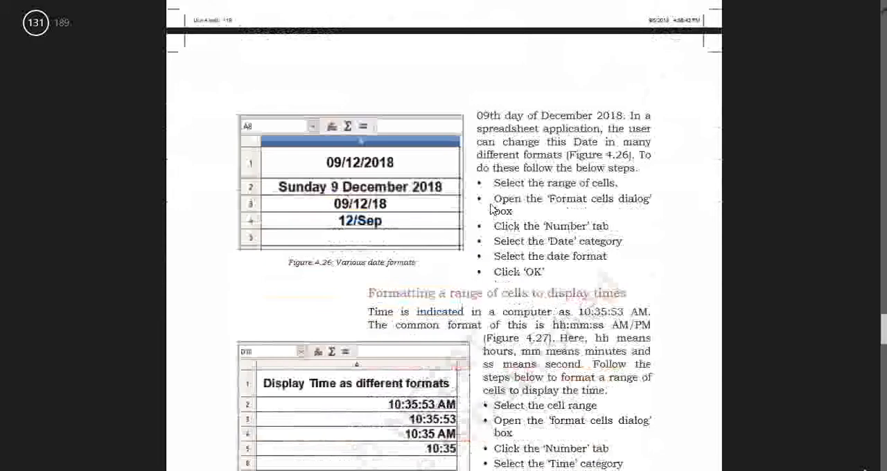
scroll(490, 206, "down", 1)
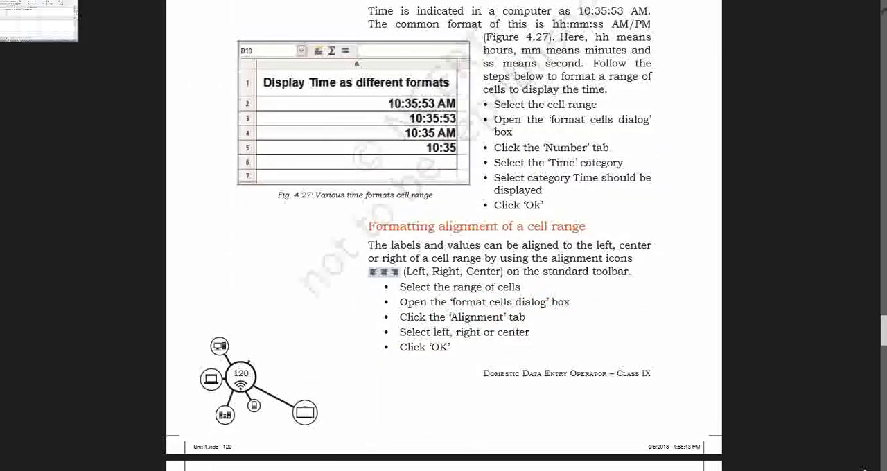
left_click(40, 19)
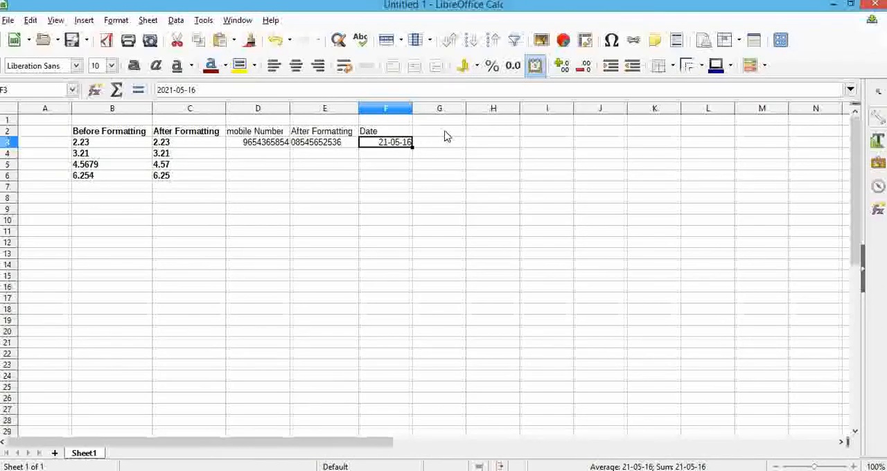
left_click(446, 131)
type("Time")
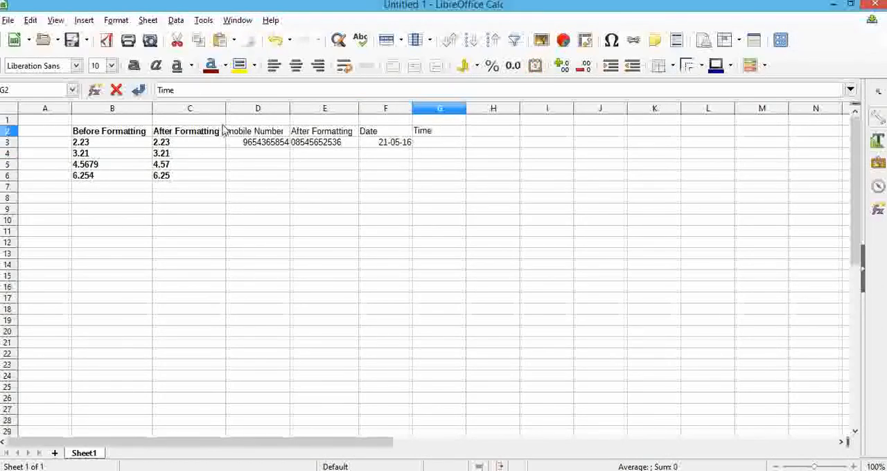
Make the headings and entries in the range D2:G3 bold.
left_click(277, 123)
left_click(278, 131)
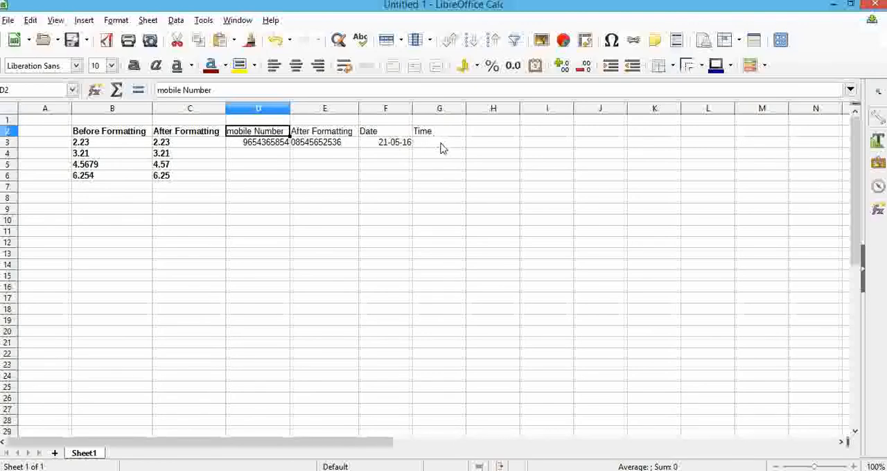
left_click(441, 148, "shift")
left_click(133, 65)
left_click(443, 152)
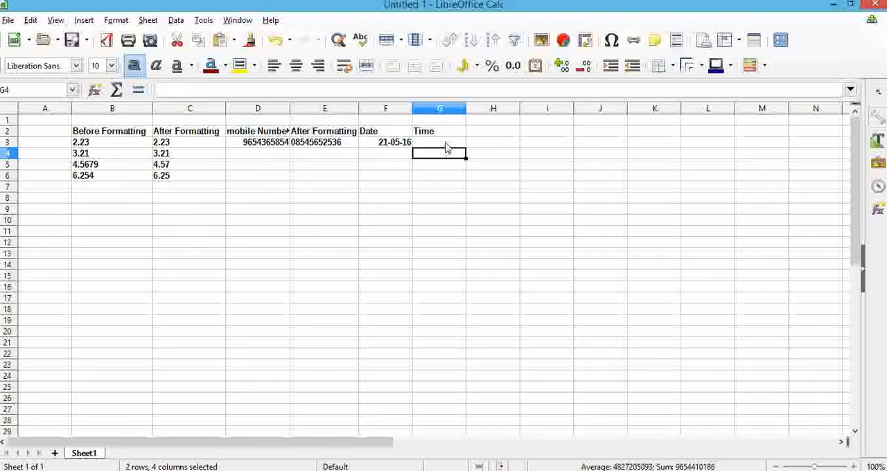
Enter the time 10:23:25 in G3 under the Time heading.
left_click(445, 144)
type("1")
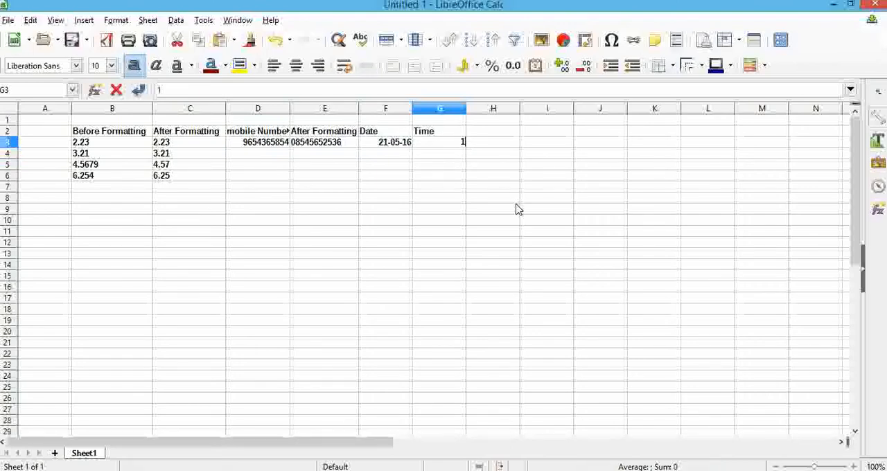
type("0:23:")
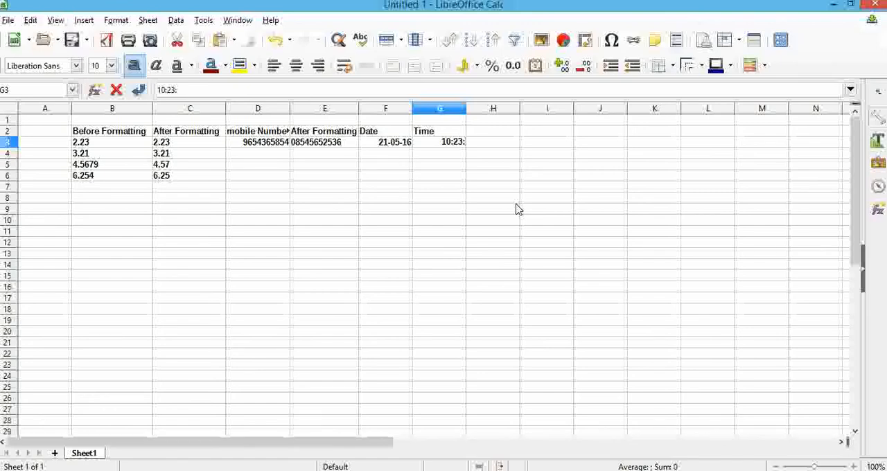
type("25")
key("Return")
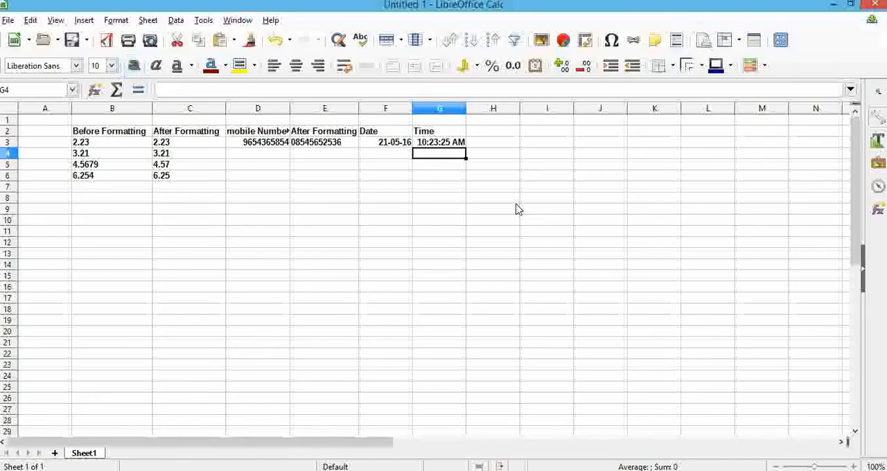
Format the time in G3 with the "01:37 PM" style, format code HH:MM AM/PM.
left_click(448, 144)
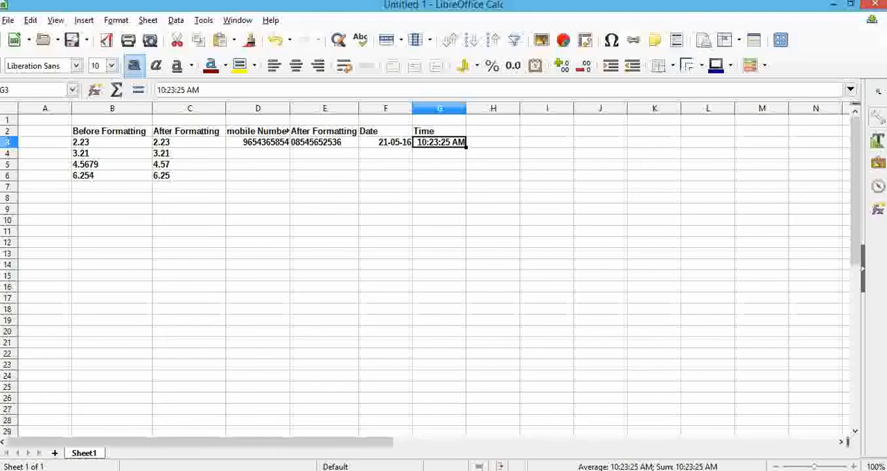
key("ctrl+1")
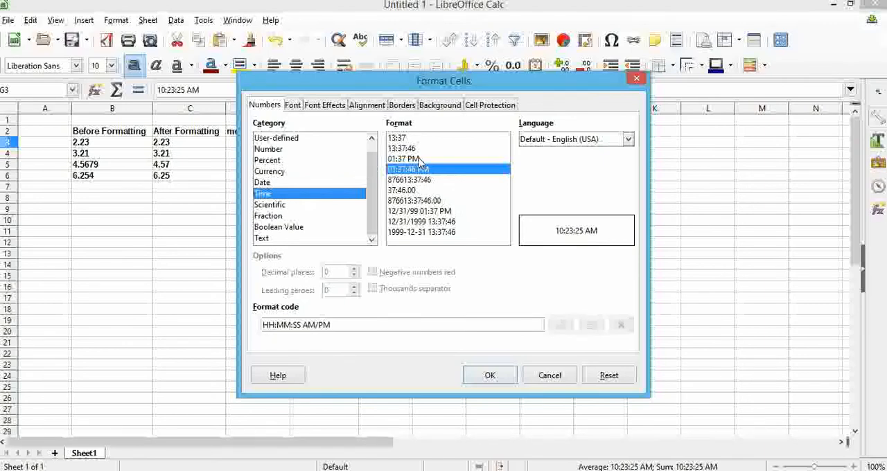
left_click(402, 159)
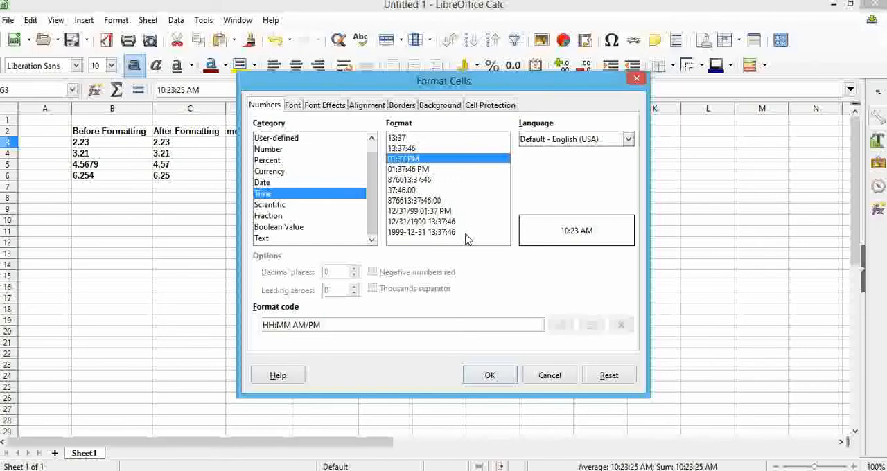
left_click(506, 377)
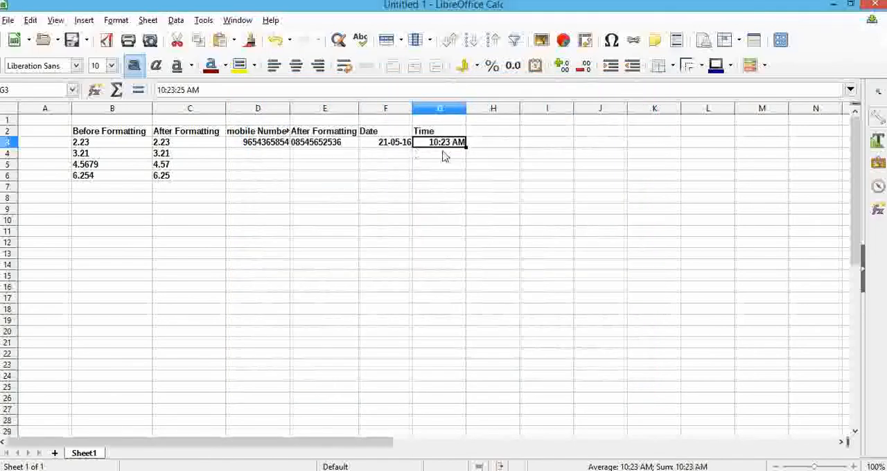
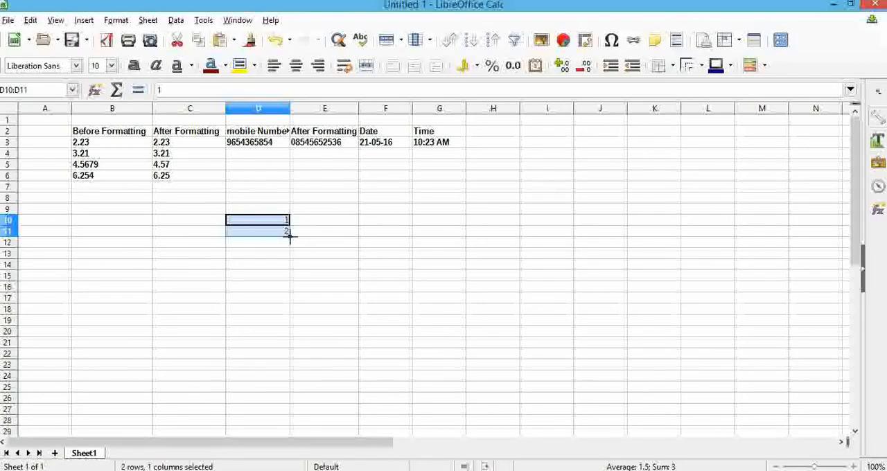
Extend the 1, 2 series from D10:D11 down to D29 so it runs from 1 to 20.
left_click_drag(290, 240, 291, 418)
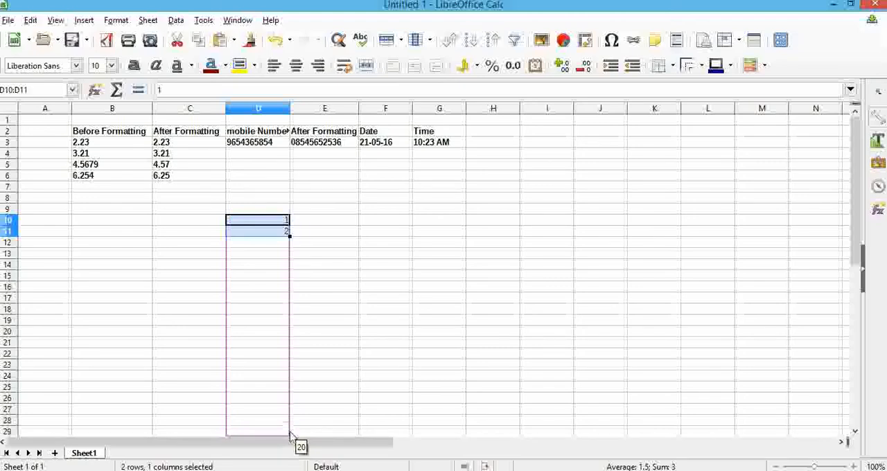
left_click_drag(291, 438, 288, 398)
scroll(358, 294, "down", 1)
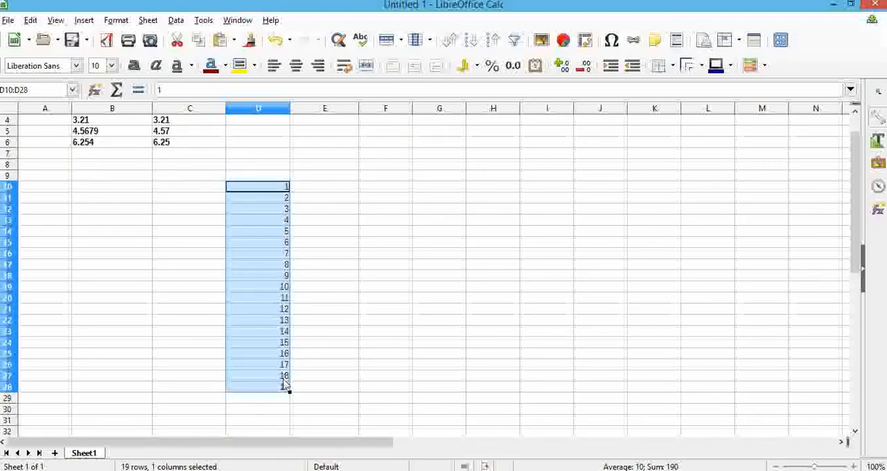
left_click_drag(289, 392, 289, 399)
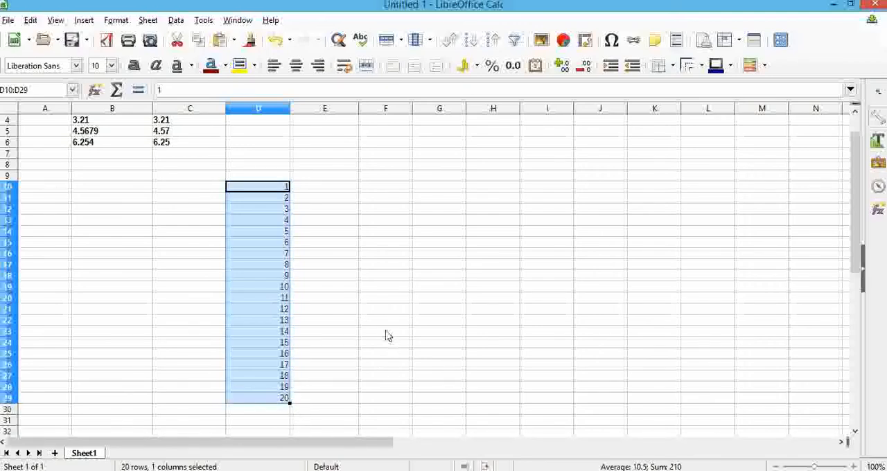
Enter 2 in E10 and 4 in E11 beside the number series.
left_click(344, 191)
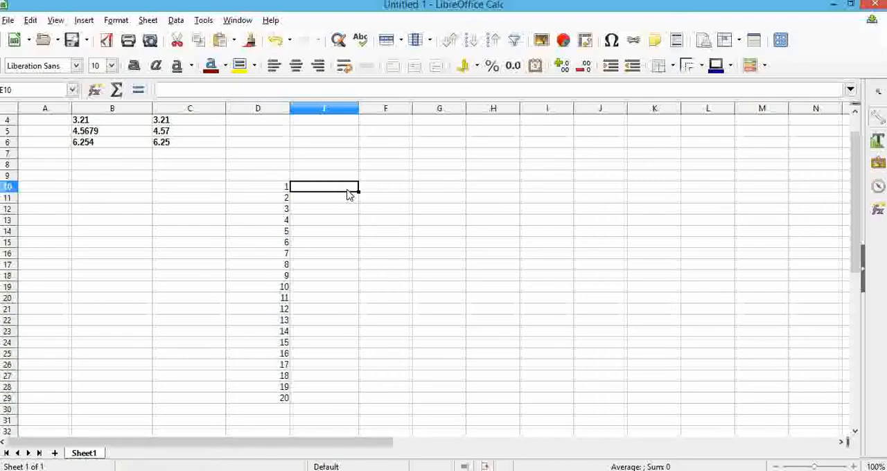
type("2")
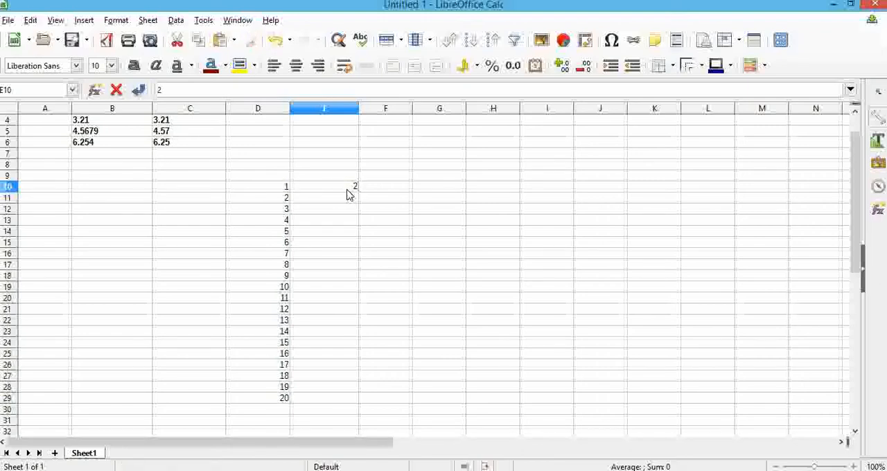
key("Return")
type("4")
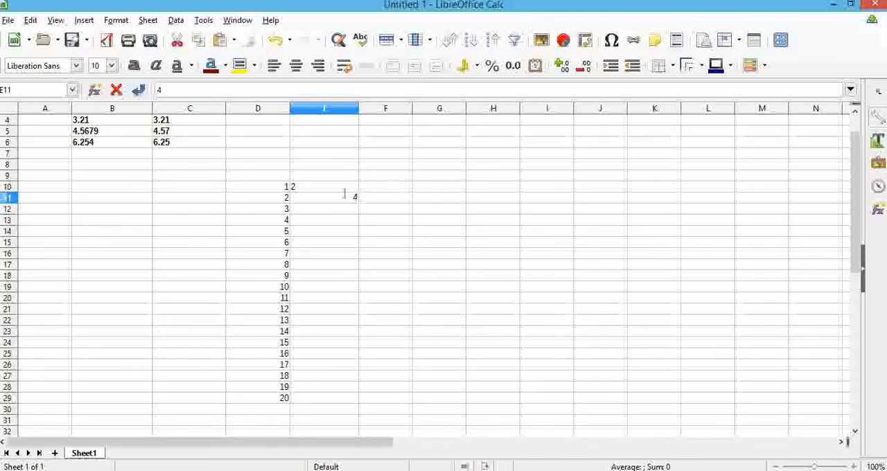
scroll(338, 173, "up", 1)
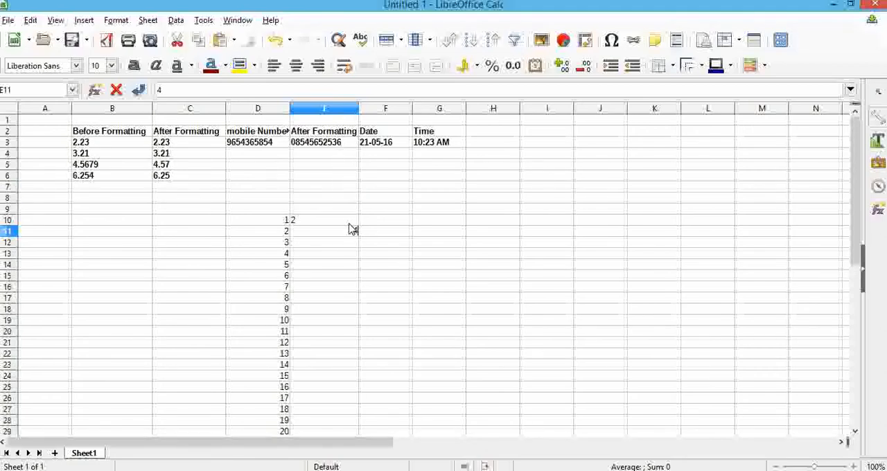
Enter 2 and 4 in F10:F11 and autofill the series down to F19, ending at 20.
left_click(388, 223)
type("2")
key("Return")
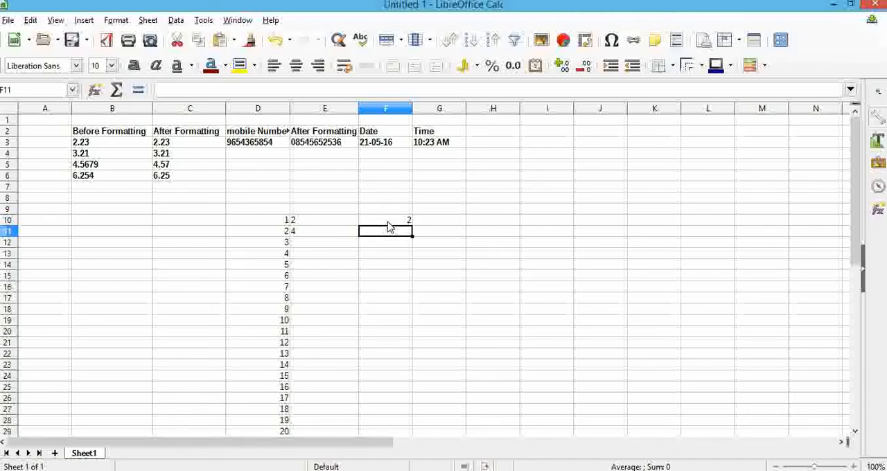
type("4")
double_click(396, 220)
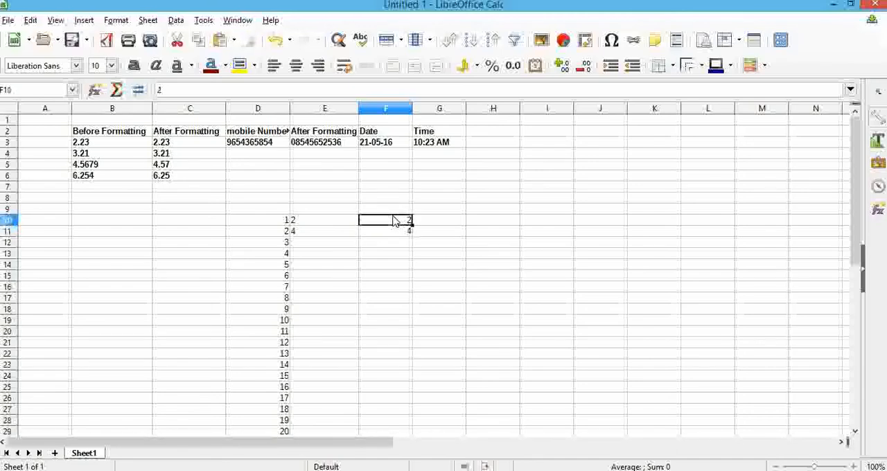
left_click(406, 231)
left_click_drag(404, 219, 409, 235)
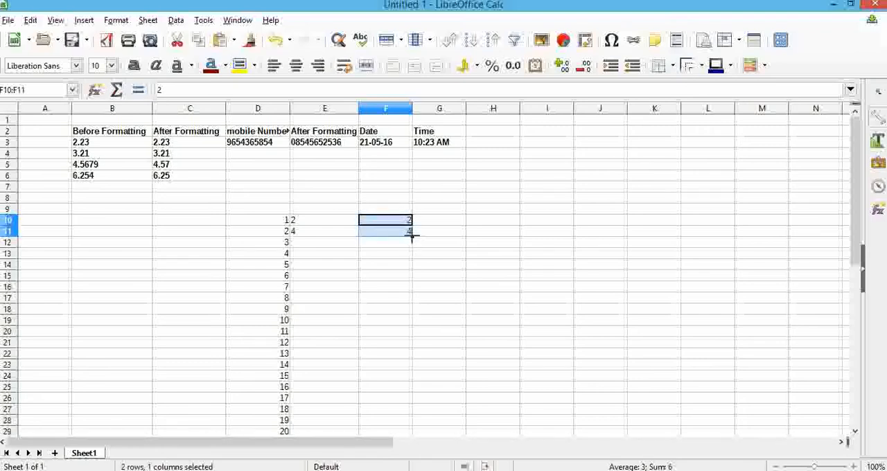
left_click_drag(411, 237, 477, 332)
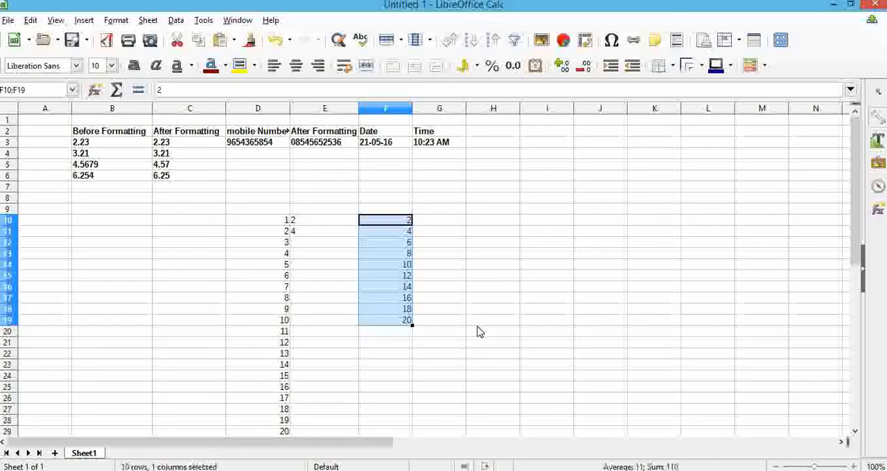
Enter 3 and 6 in G10:G11 and autofill the series down to G19, ending at 30.
left_click(453, 220)
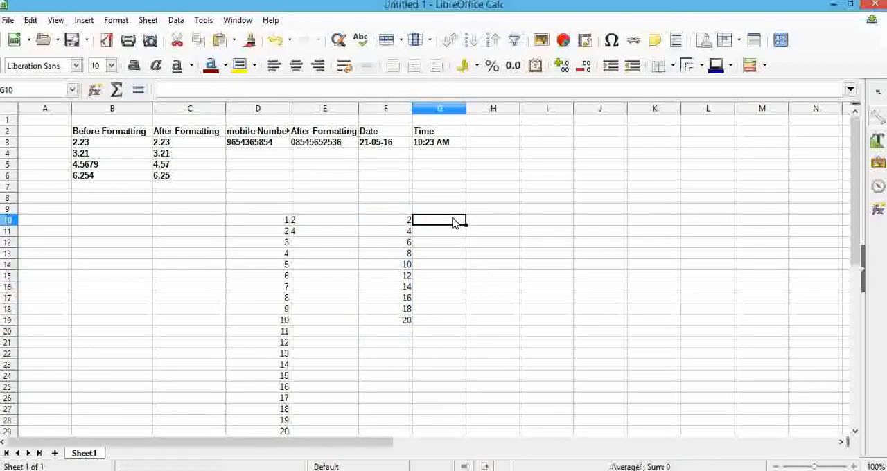
type("3")
key("Return")
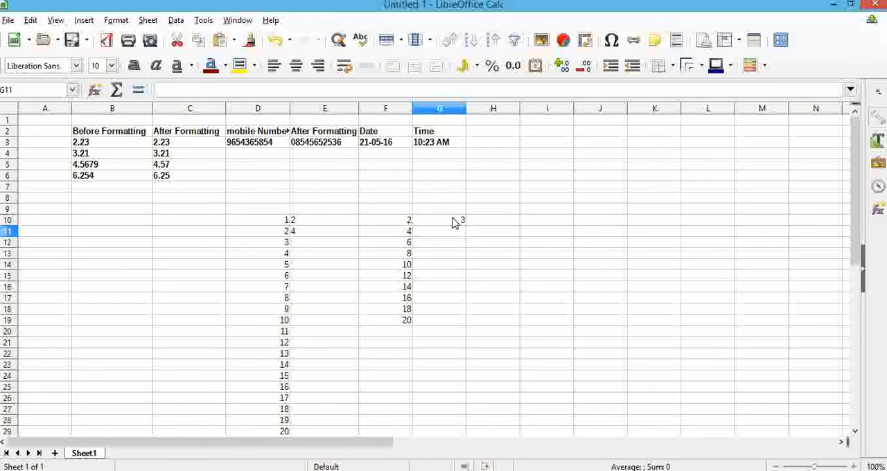
type("6")
key("Return")
left_click_drag(452, 222, 467, 320)
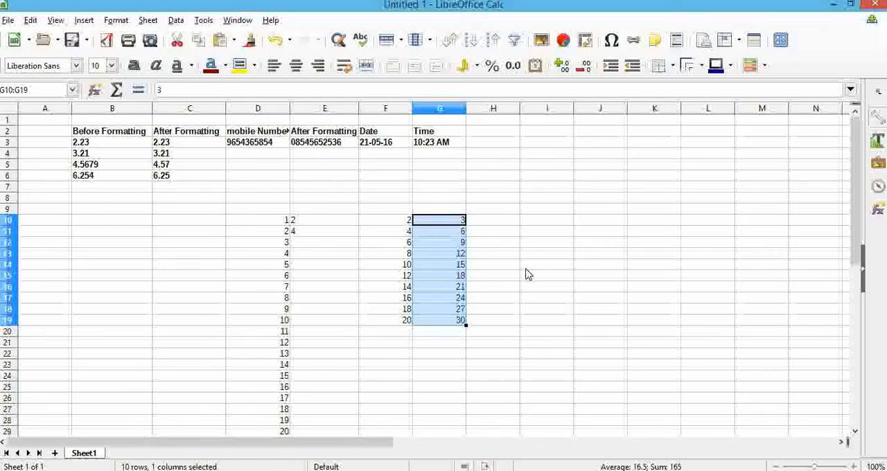
Enter sun and mon in H10:H11 and autofill the abbreviated weekday names down to H17.
left_click(494, 224)
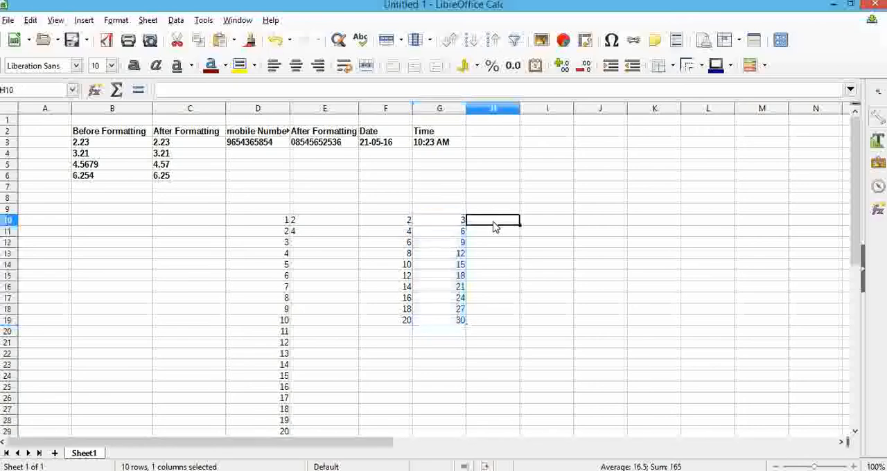
type("sun")
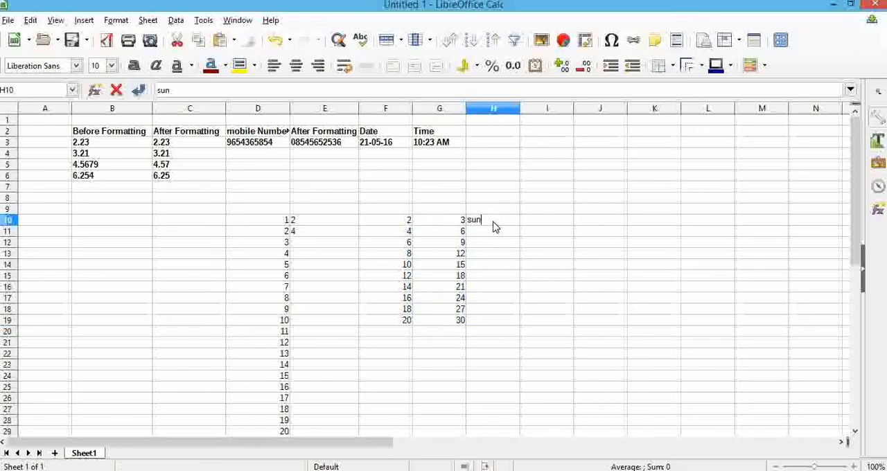
key("Return")
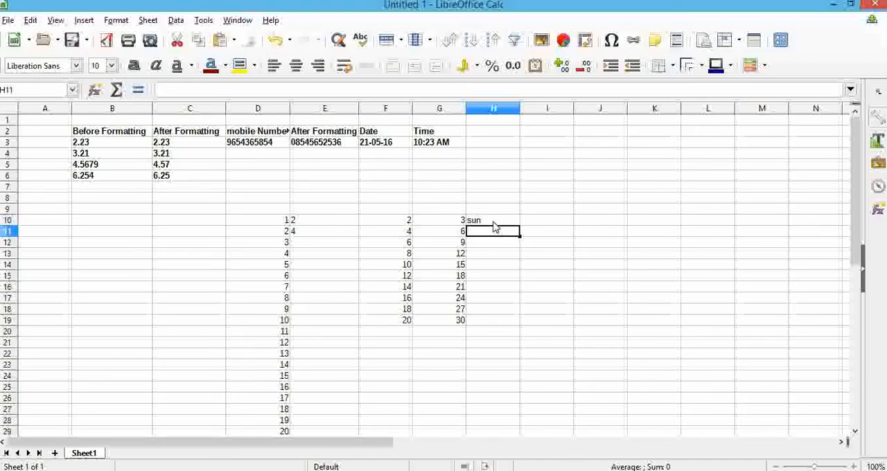
type("mon")
left_click_drag(502, 223, 573, 298)
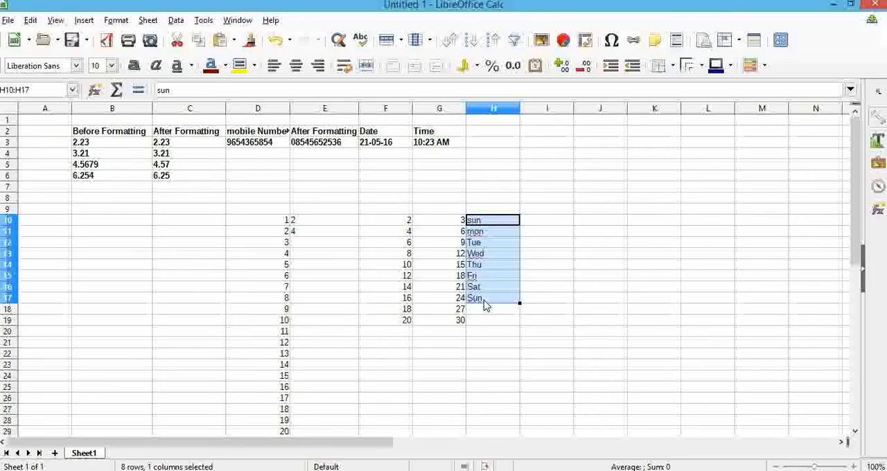
Enter sunday and monday in I10:I11 and autofill the full weekday names down to I17.
left_click(534, 221)
type("sunday")
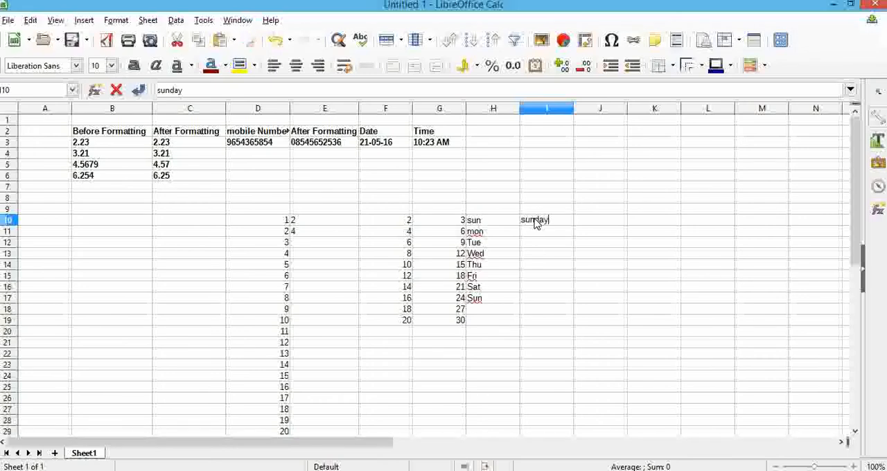
key("Return")
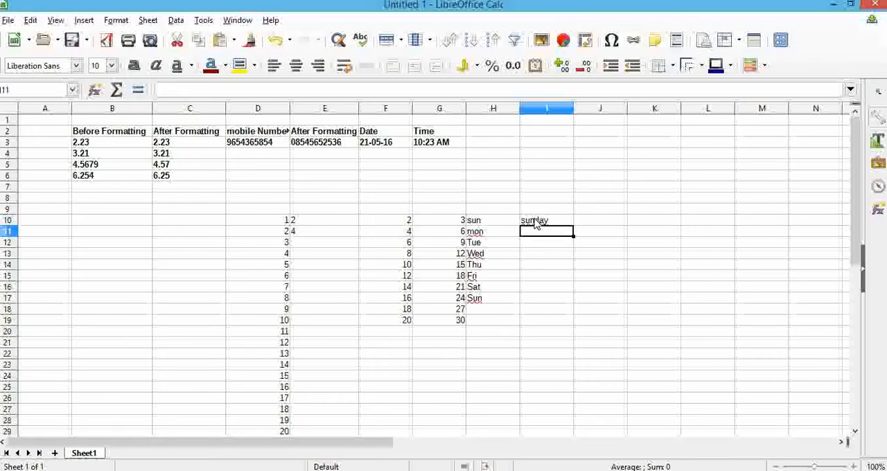
type("monday")
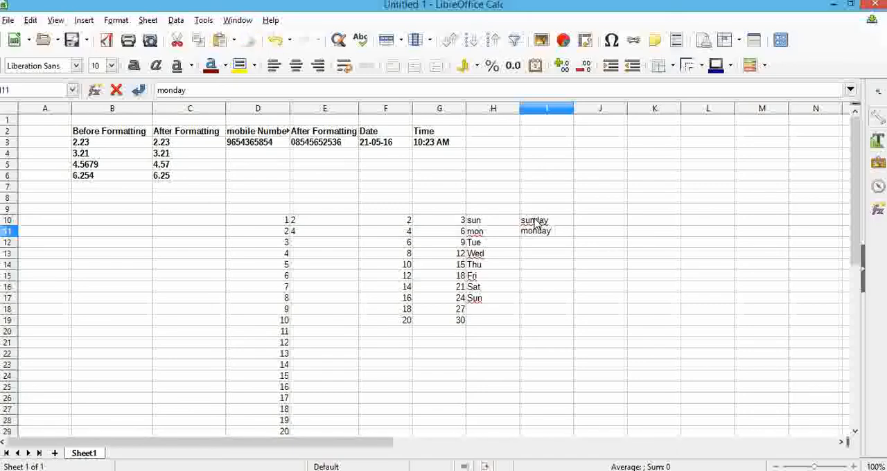
left_click(537, 222)
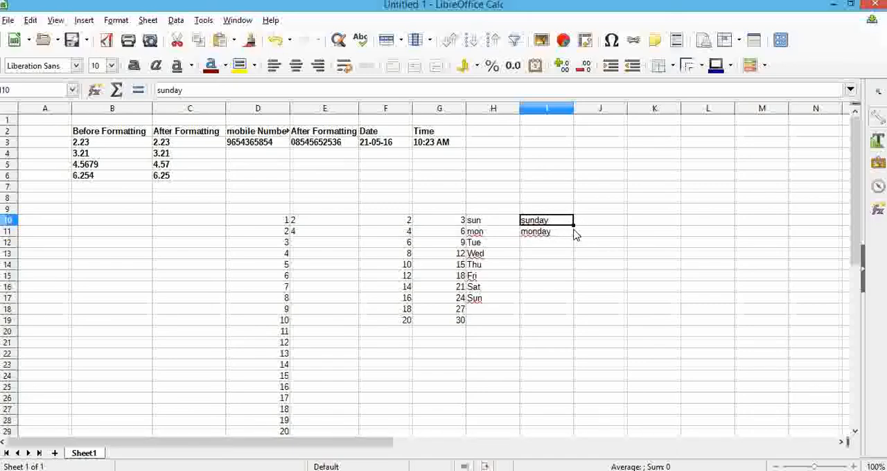
left_click(568, 234, "shift")
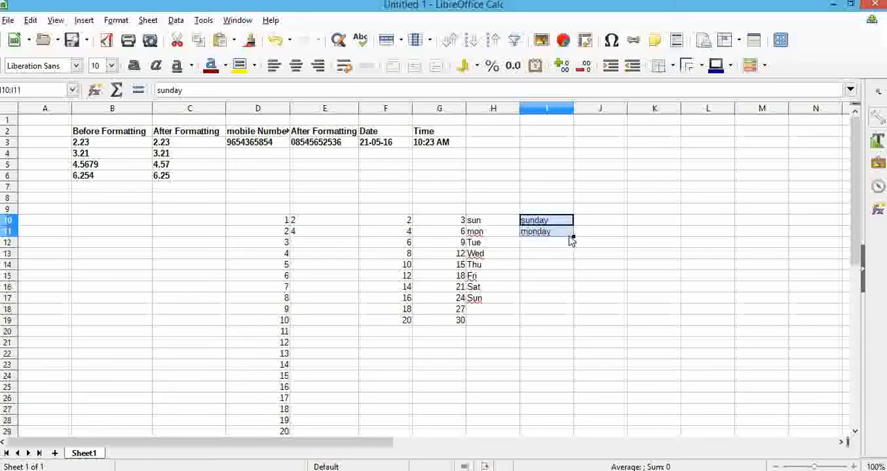
left_click_drag(574, 237, 575, 303)
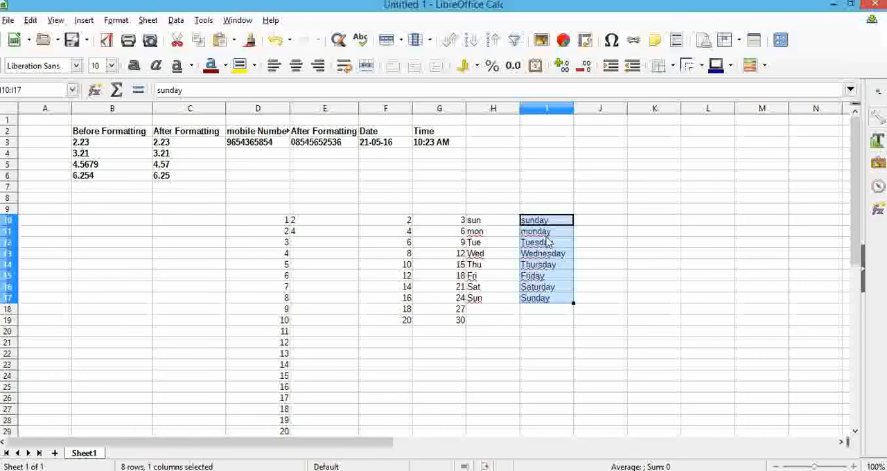
Enter sunday in J10 and autofill the weekdays from that single cell down to J17.
left_click(612, 221)
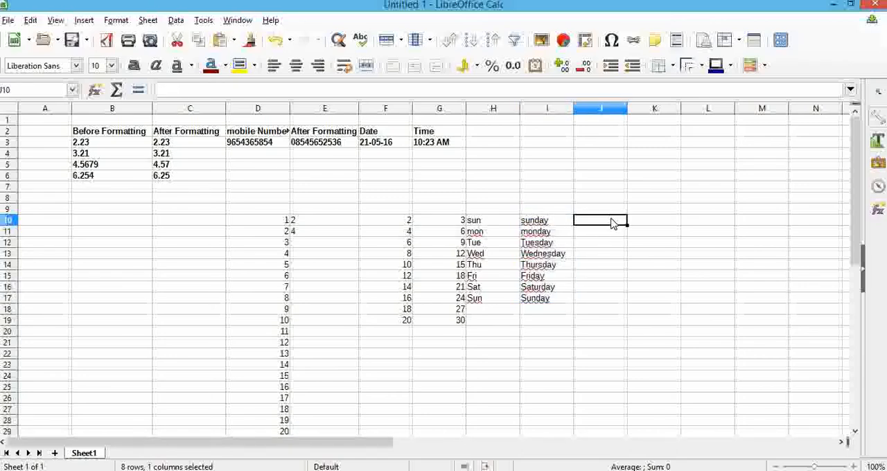
type("sunday")
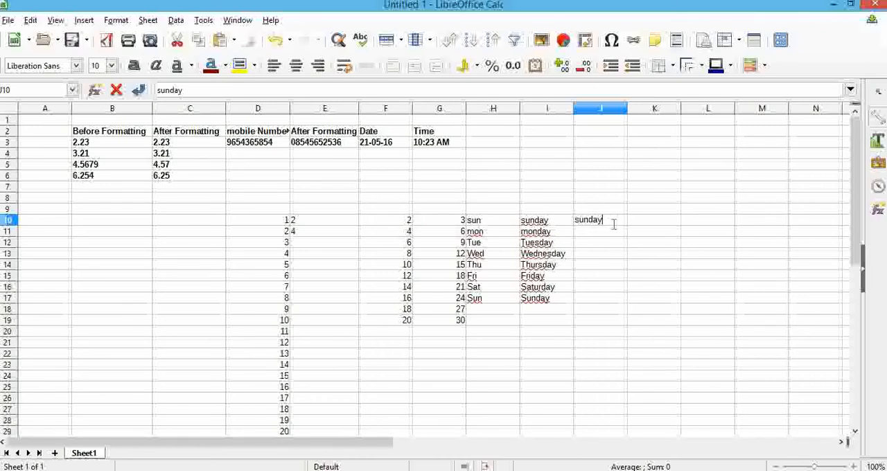
key("Return")
left_click(614, 222)
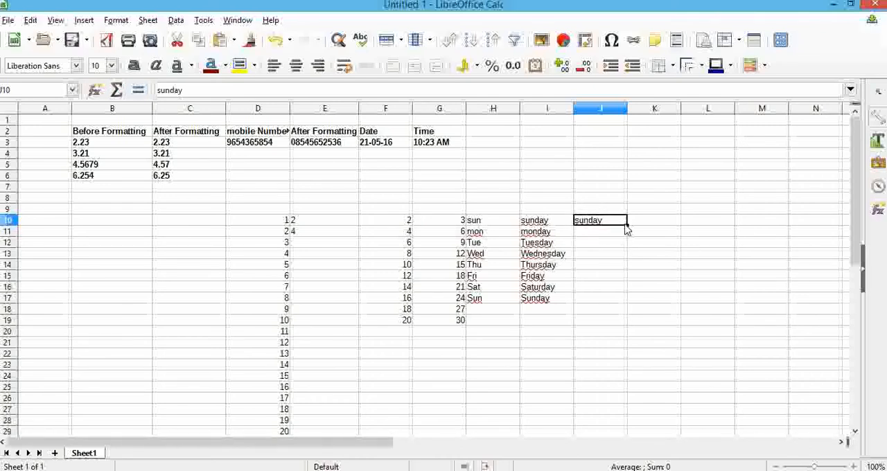
left_click_drag(626, 226, 626, 305)
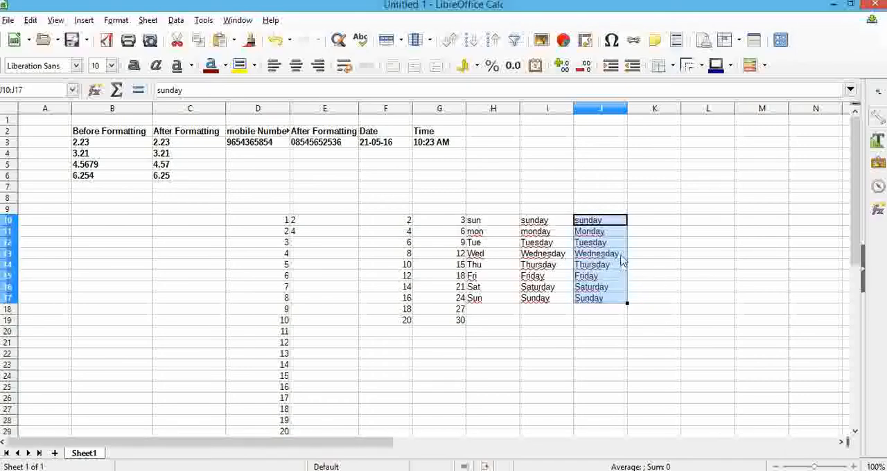
Enter 1 in K10 and autofill from that single cell down to K18, ending at 9.
left_click(647, 226)
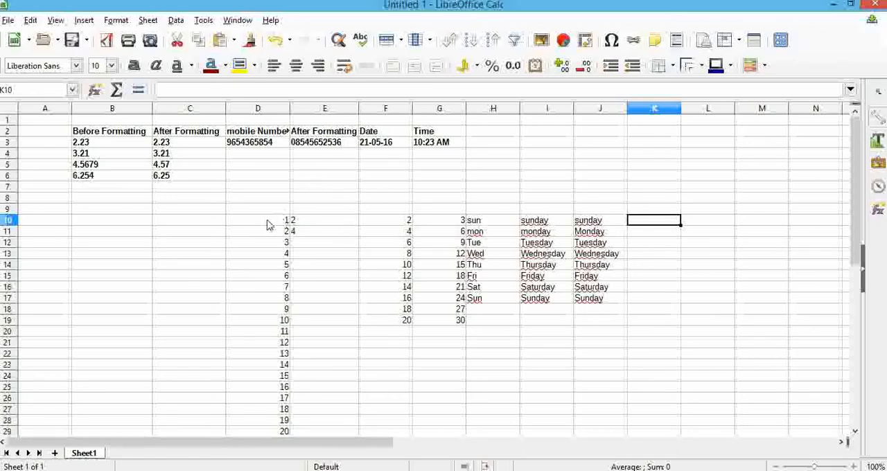
type("1")
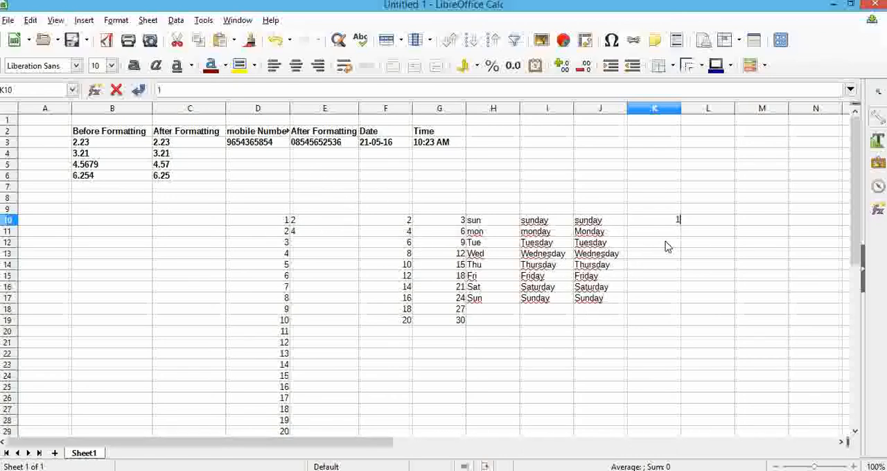
key("Return")
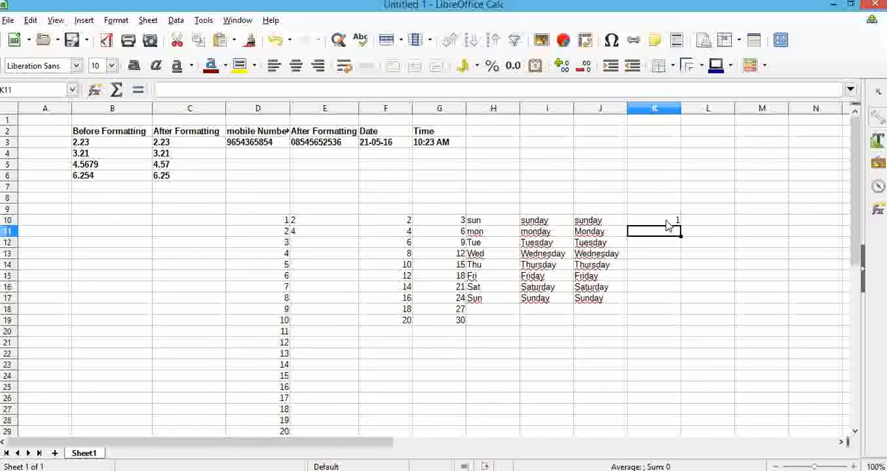
left_click(669, 222)
left_click_drag(680, 222, 681, 316)
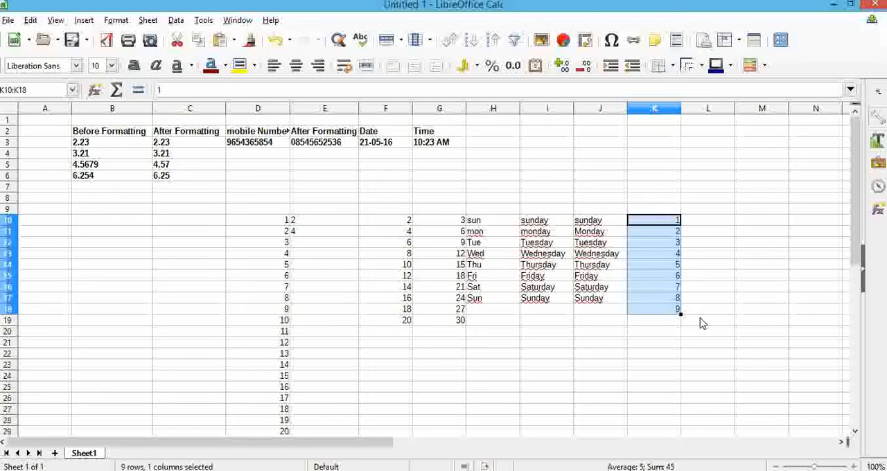
Enter 2 in L10 and autofill from that single cell down to L17, ending at 9.
left_click(707, 226)
type("2")
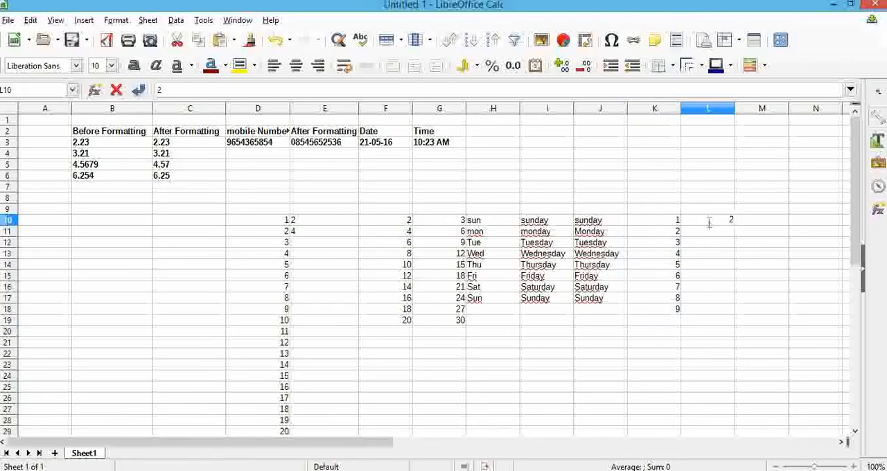
left_click(716, 232)
left_click(723, 222)
left_click_drag(733, 222, 740, 305)
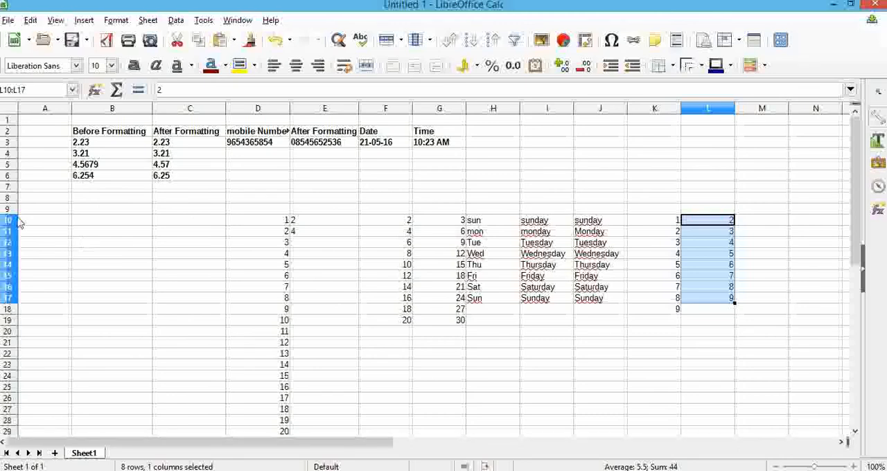
left_click(185, 222)
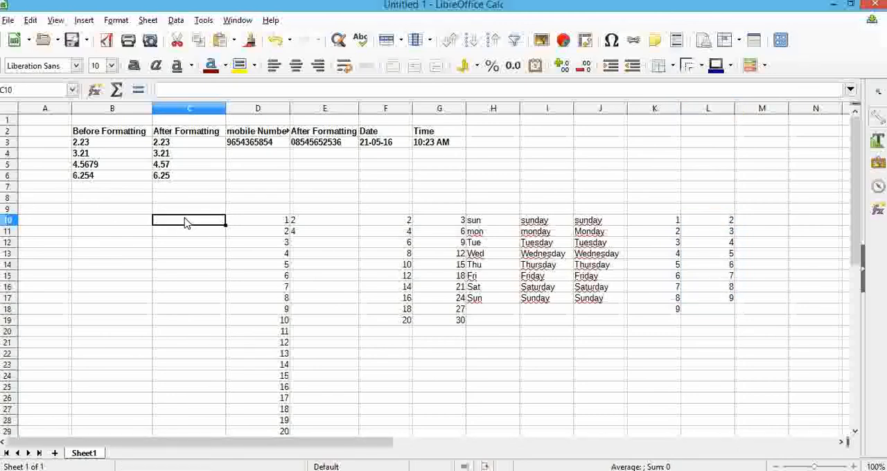
Enter jan in C10 and autofill the abbreviated month names from that single cell down to C22.
type("jan")
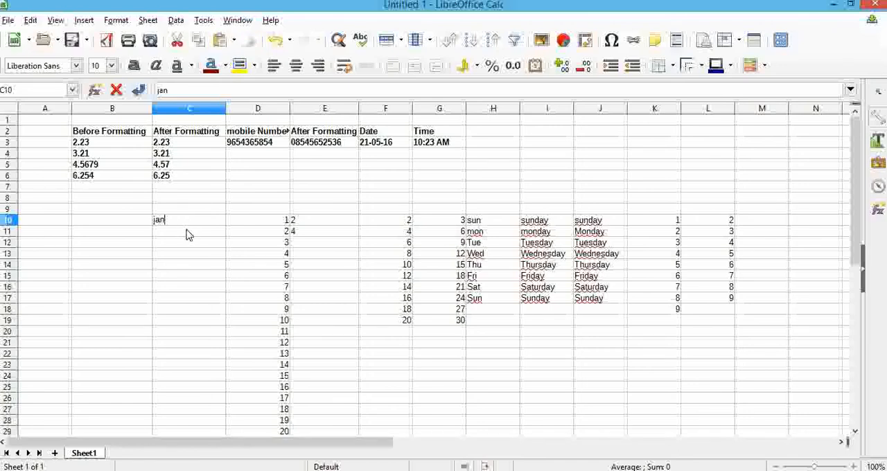
key("Return")
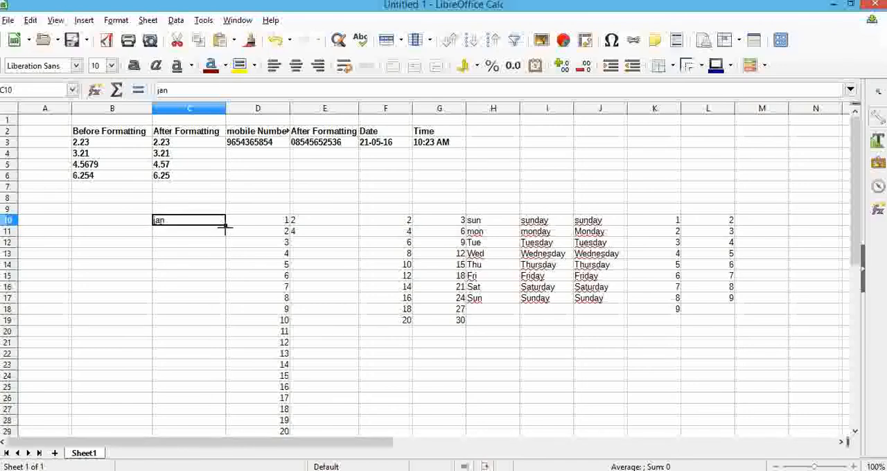
left_click_drag(225, 226, 222, 367)
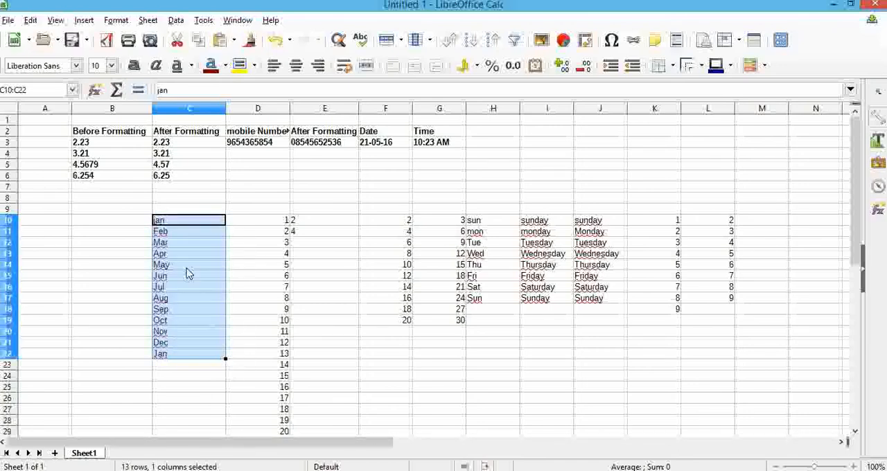
Try to autofill full month names from jaunary entered in B10 down to B20.
left_click(115, 228)
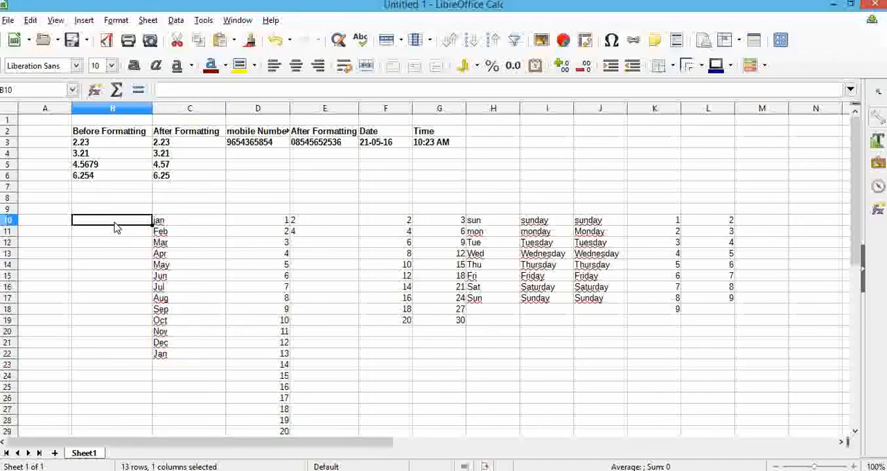
type("jaunary")
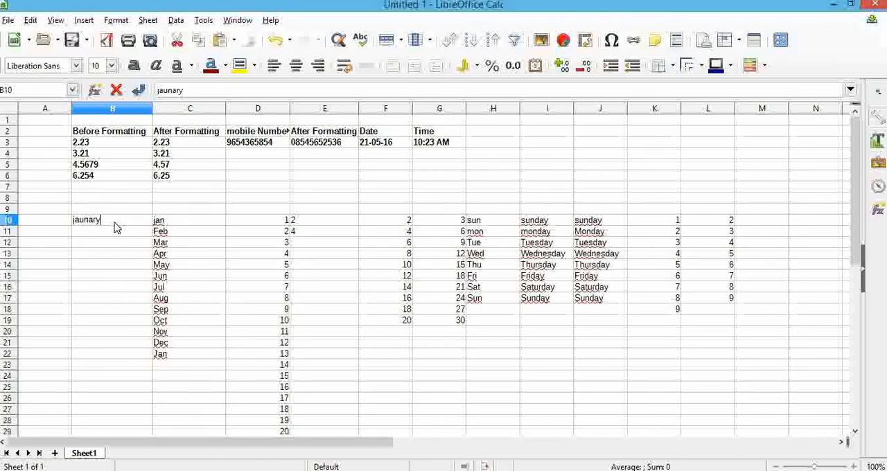
key("Return")
left_click(131, 220)
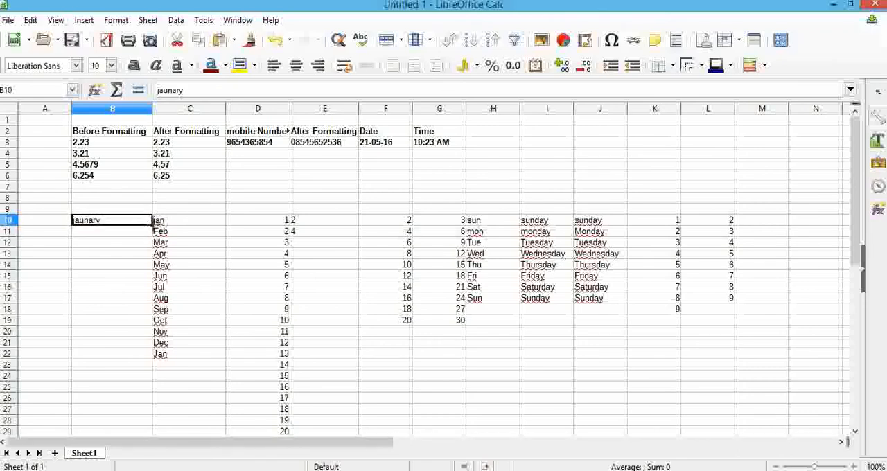
left_click_drag(152, 226, 150, 333)
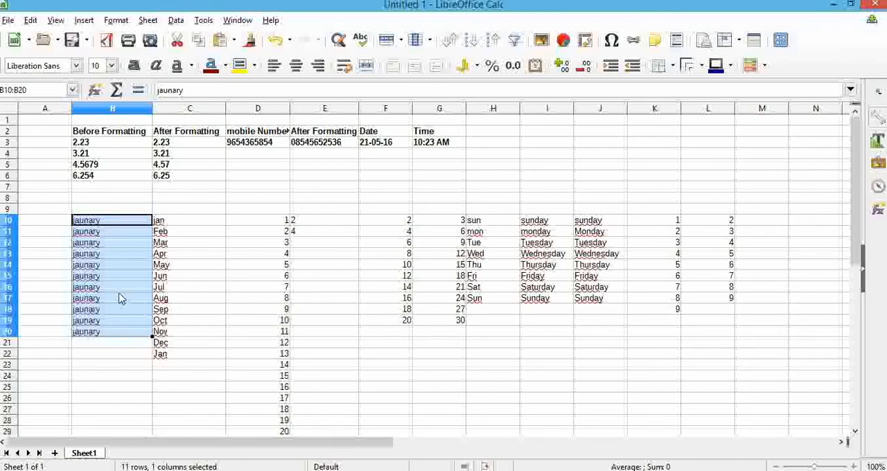
Replace B10 with febuary and try to autofill month names from it down to B21.
type("febu")
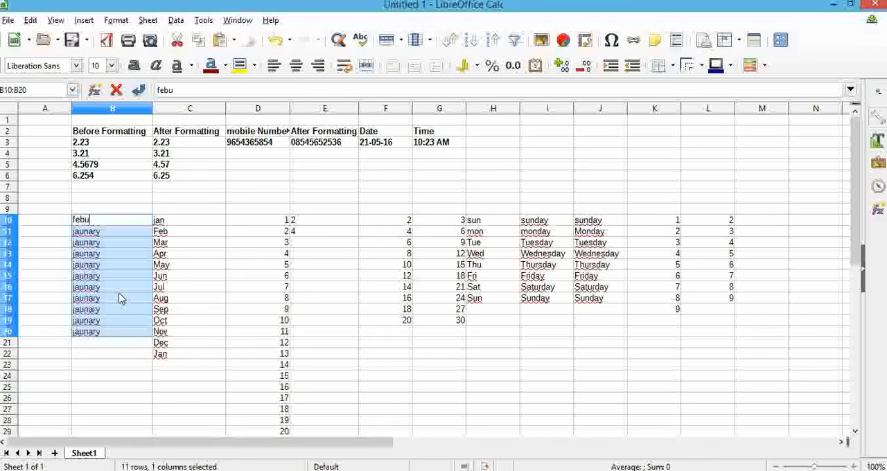
type("ary")
left_click(39, 237)
left_click(126, 223)
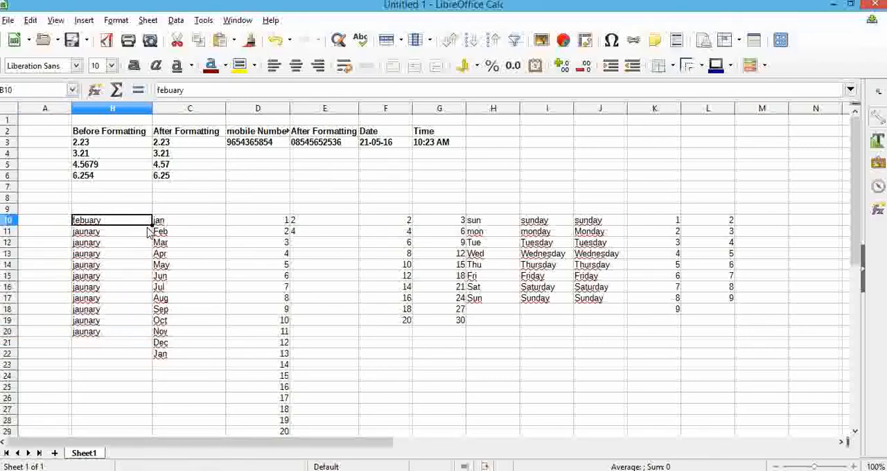
left_click_drag(152, 226, 154, 350)
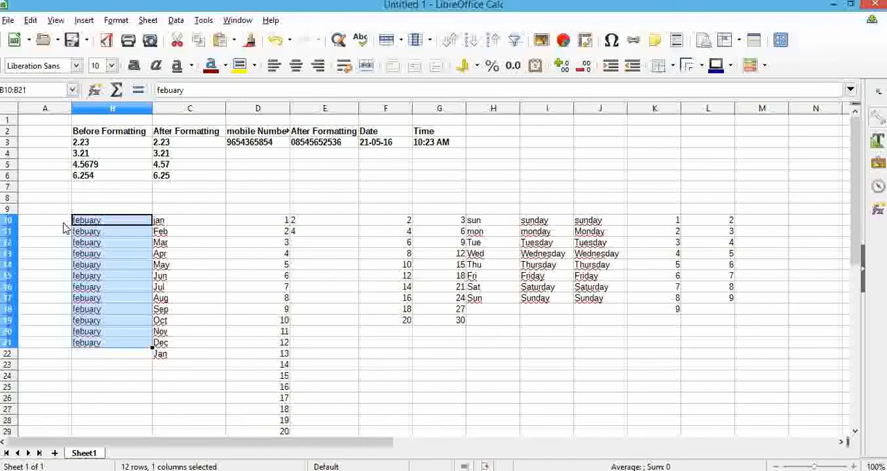
Replace B10 with jan and autofill the abbreviated month names over the column down to B22.
left_click(84, 221)
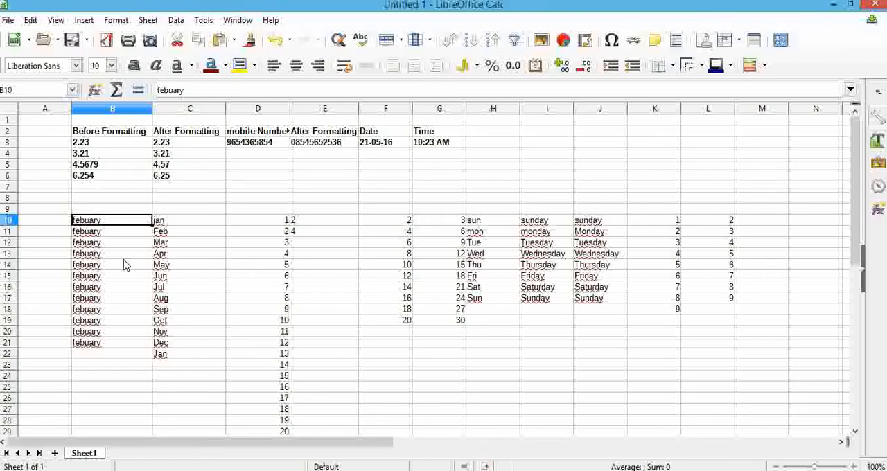
type("jan")
left_click(56, 228)
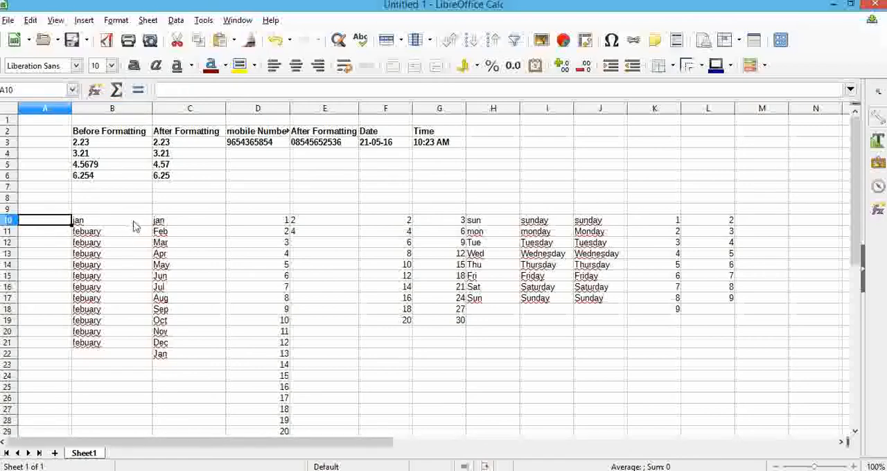
left_click(134, 222)
left_click_drag(151, 234, 150, 352)
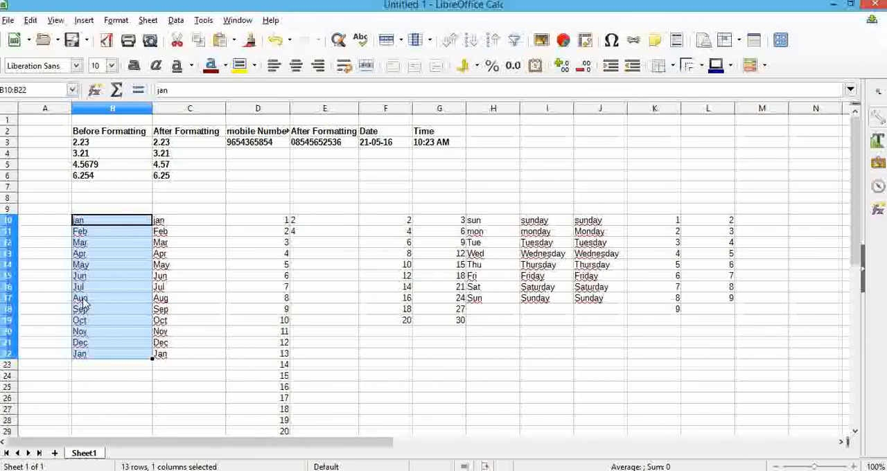
Enter january in A10 and autofill the full month names from that cell down to A20.
left_click(58, 224)
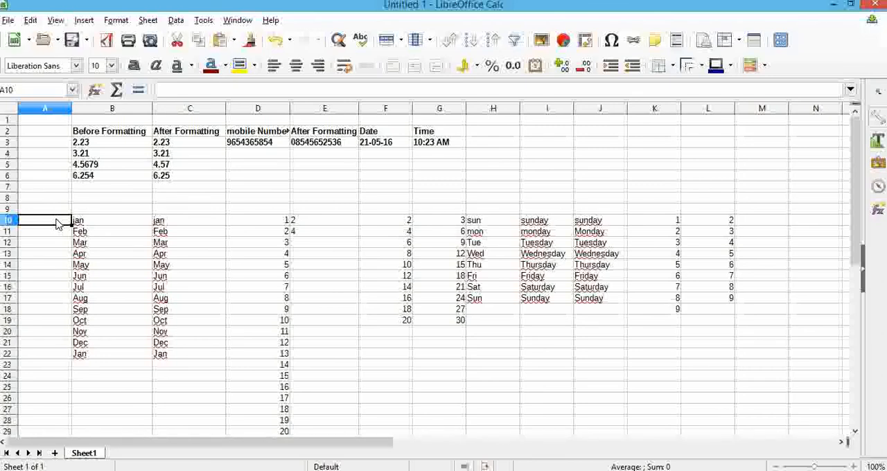
type("january")
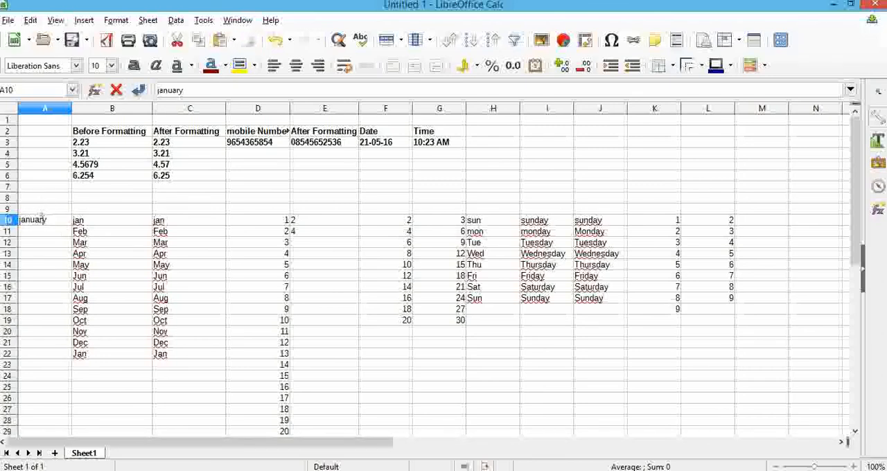
key("Return")
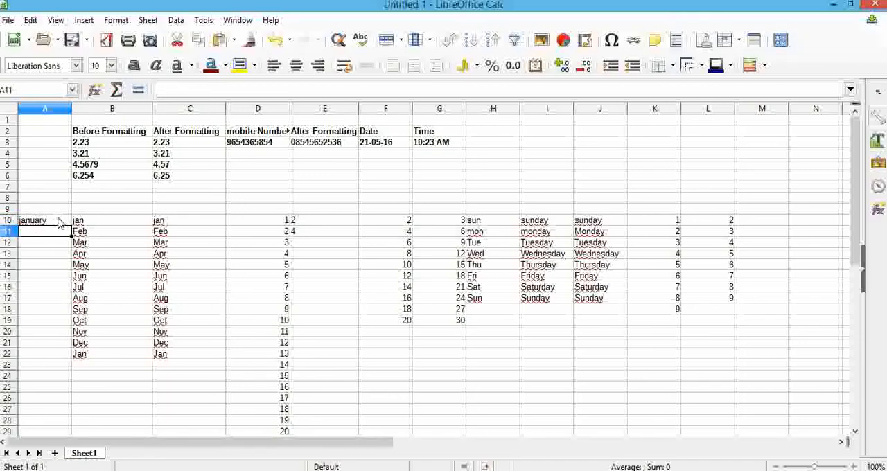
left_click(63, 221)
left_click_drag(71, 226, 73, 335)
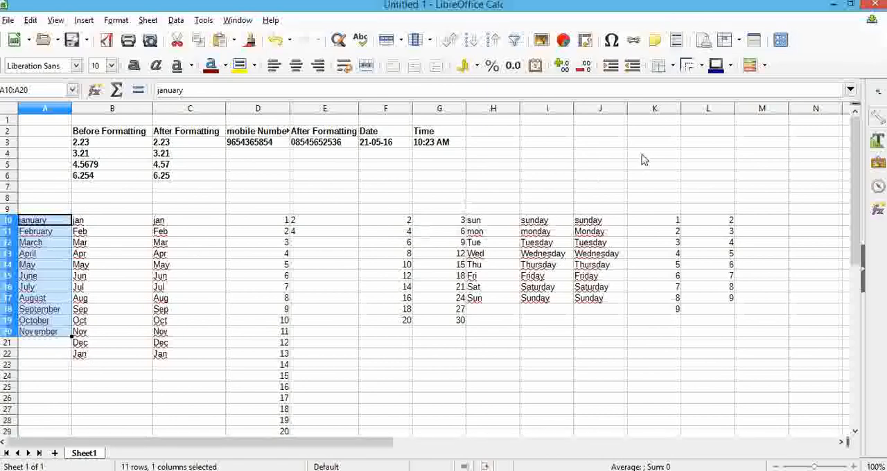
Enter a person's first name in H21 and fill it down to H29 with the fill handle.
left_click(507, 344)
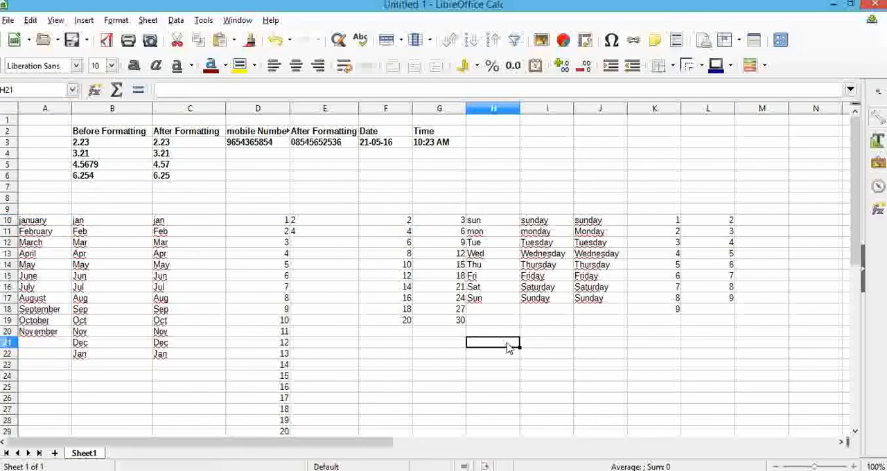
type("sunil")
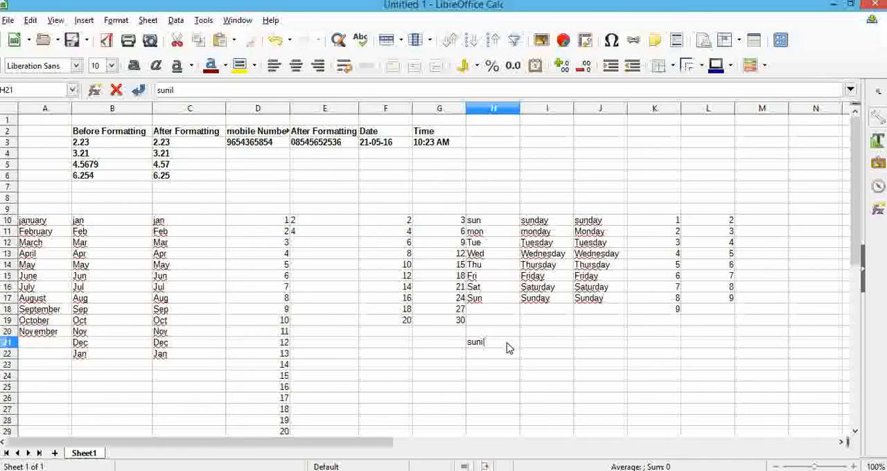
key("Return")
left_click(505, 335)
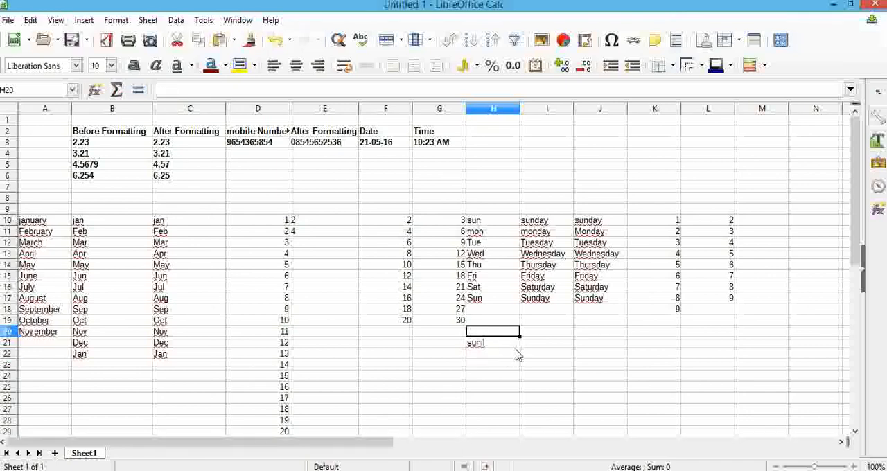
left_click(511, 346)
left_click_drag(519, 348, 521, 433)
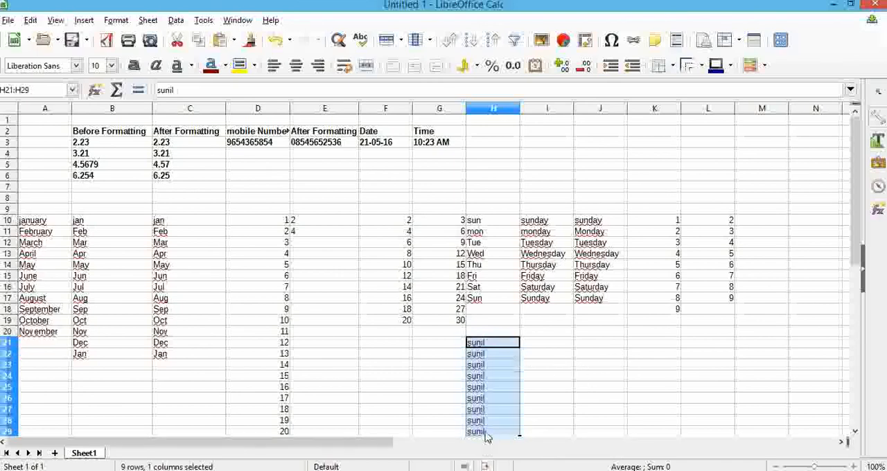
scroll(488, 367, "down", 2)
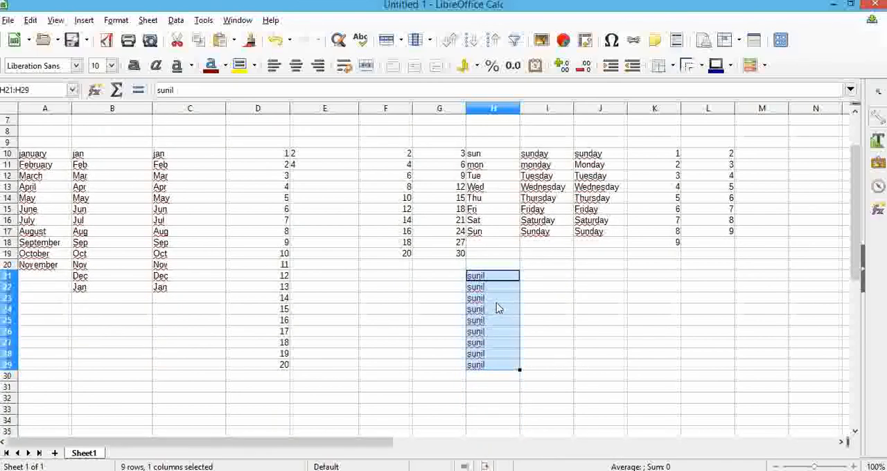
scroll(593, 318, "up", 1)
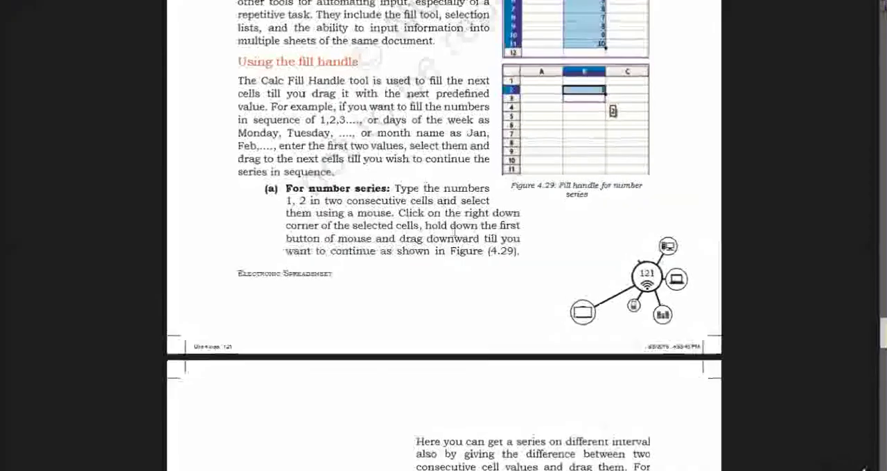
Consult the textbook's section on copying formulas and enter =sum(K10:K18) in K19.
scroll(473, 308, "down", 10)
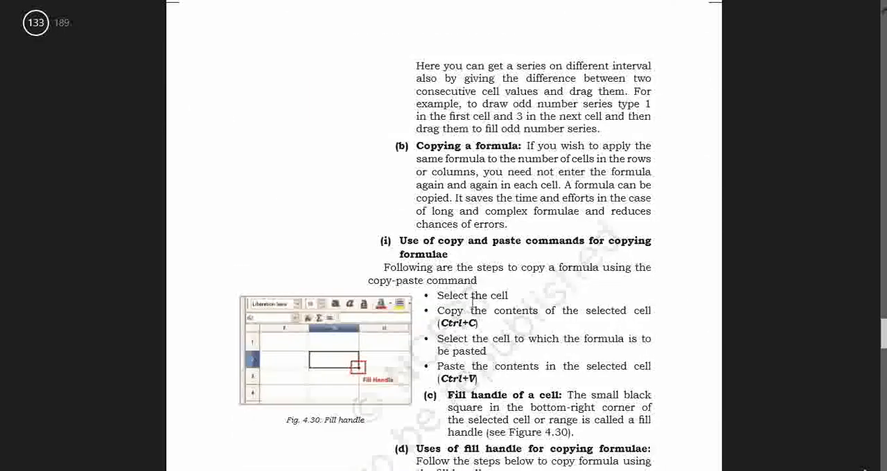
scroll(473, 303, "up", 1)
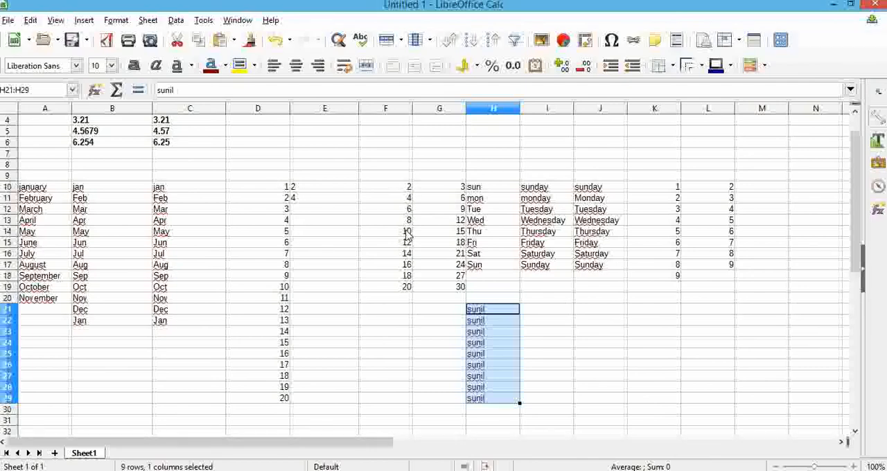
left_click(659, 292)
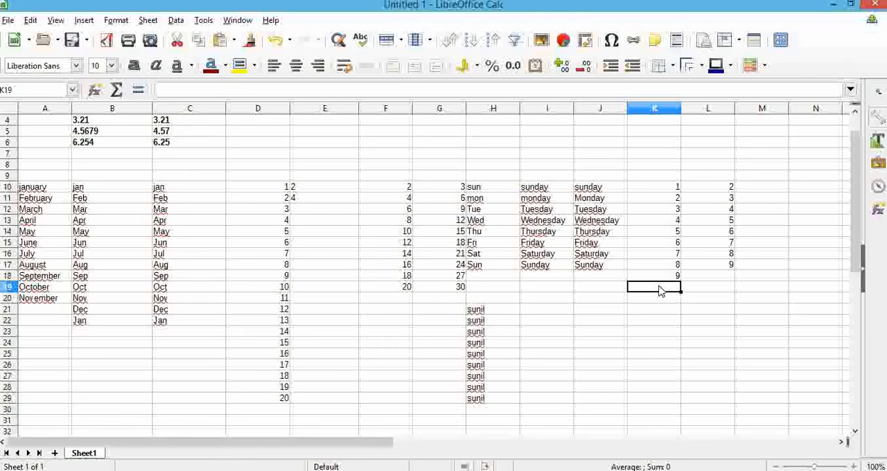
type("=sum")
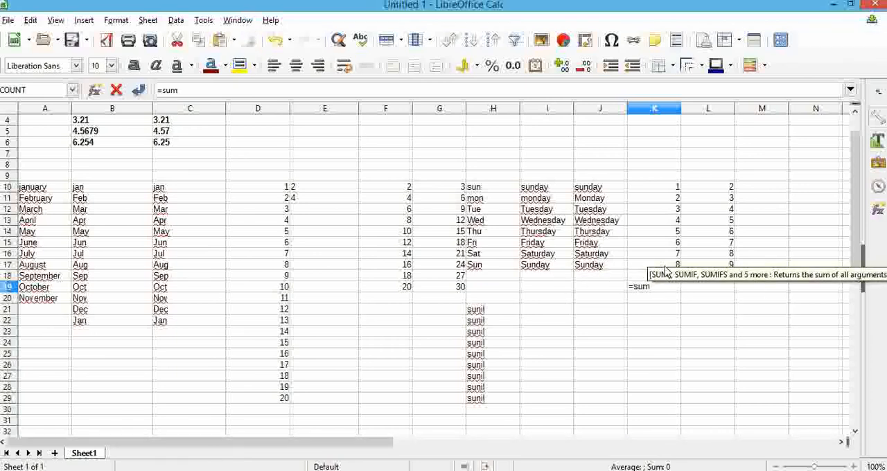
type("(")
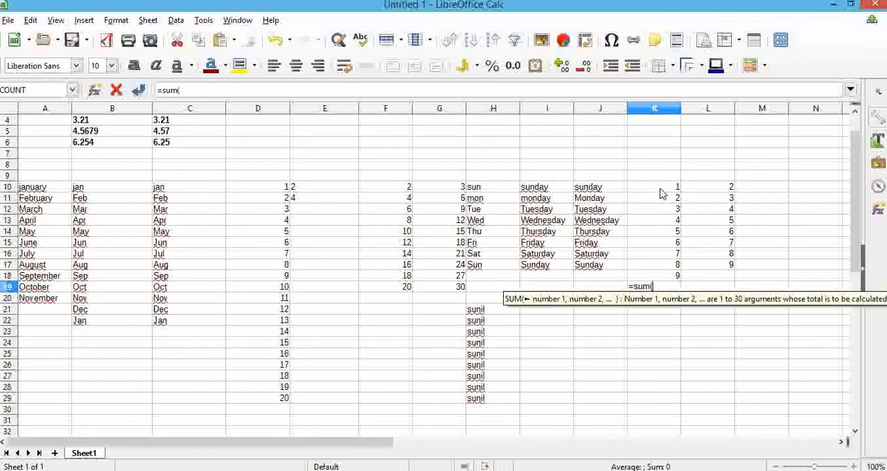
left_click_drag(667, 188, 669, 277)
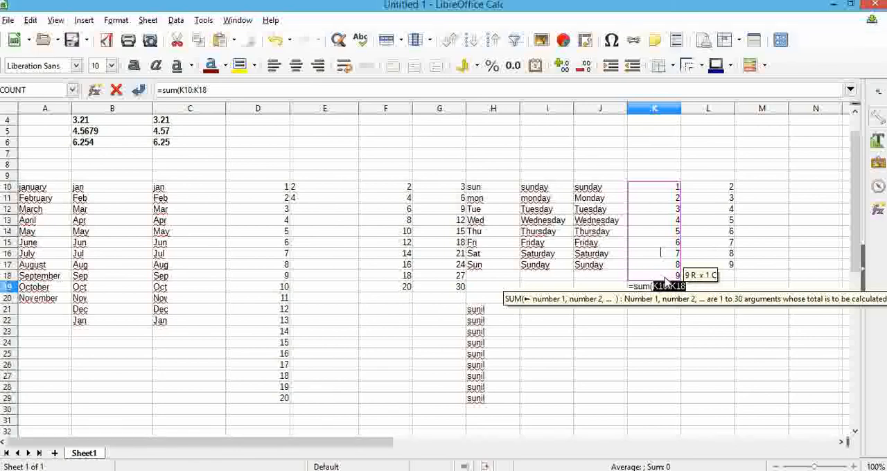
type(")")
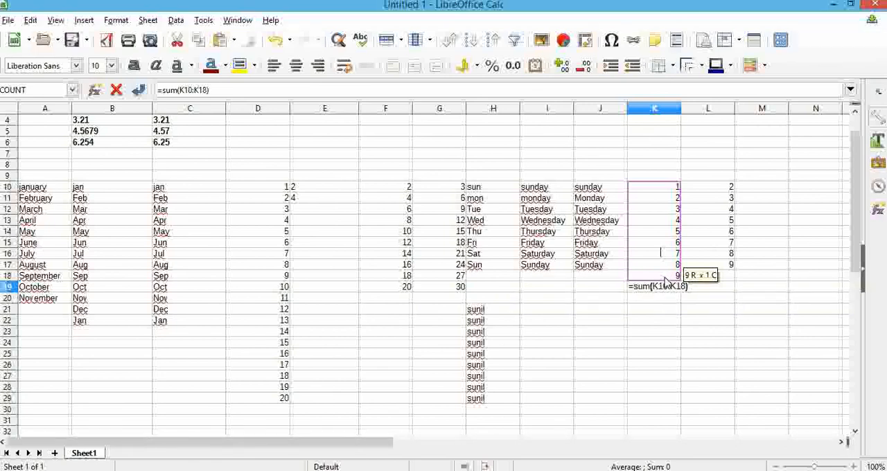
key("Return")
Copy the sum formula from K19 into L19 with the fill handle and inspect the copied formula.
left_click(668, 288)
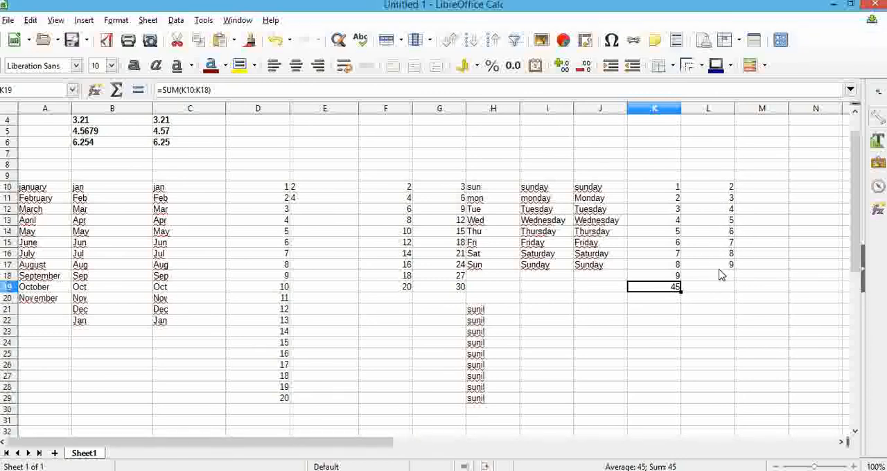
left_click_drag(690, 292, 724, 295)
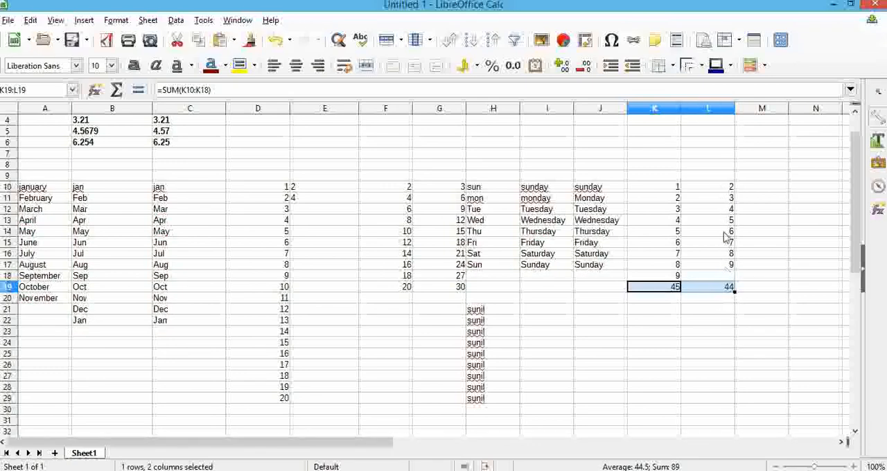
left_click(720, 289)
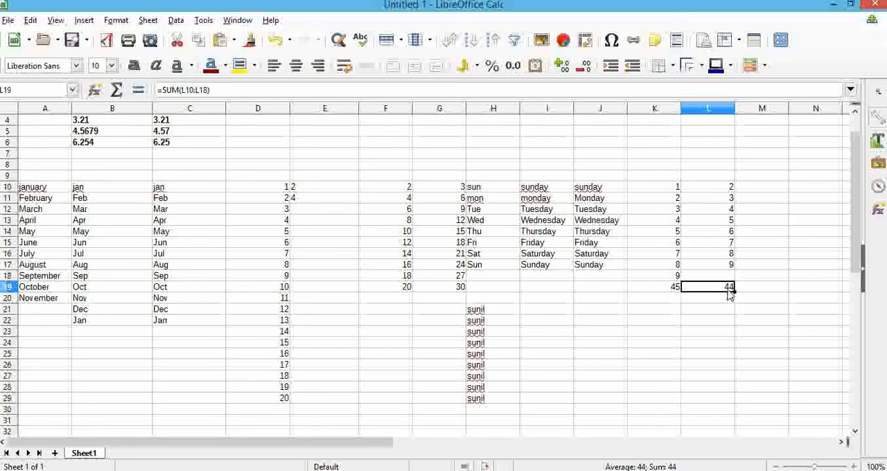
Change the value in L13 to 50 and select L19 to check its recalculated sum.
left_click(728, 222)
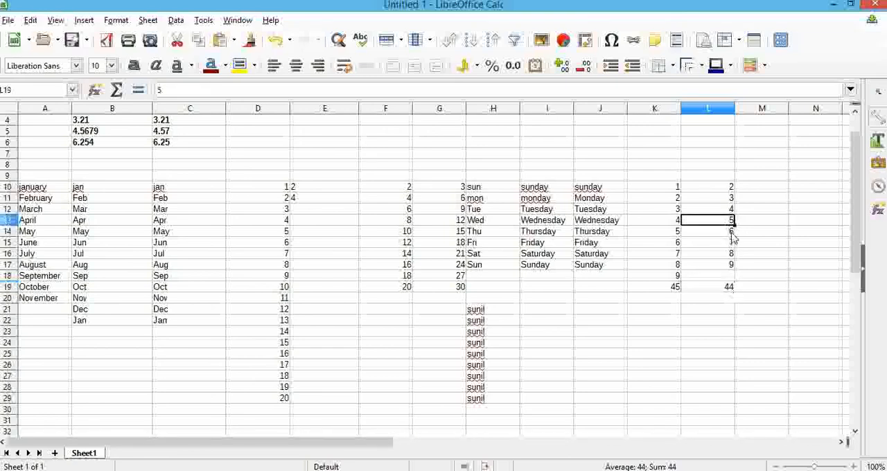
double_click(729, 223)
type("0")
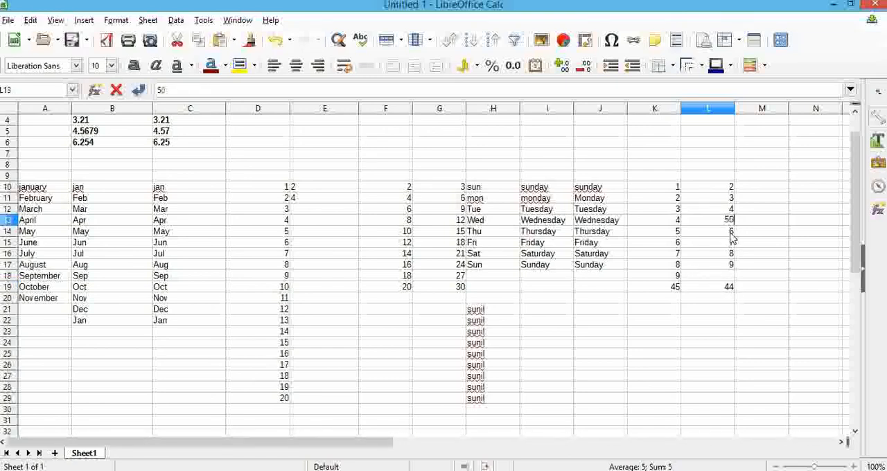
left_click(727, 298)
left_click(727, 287)
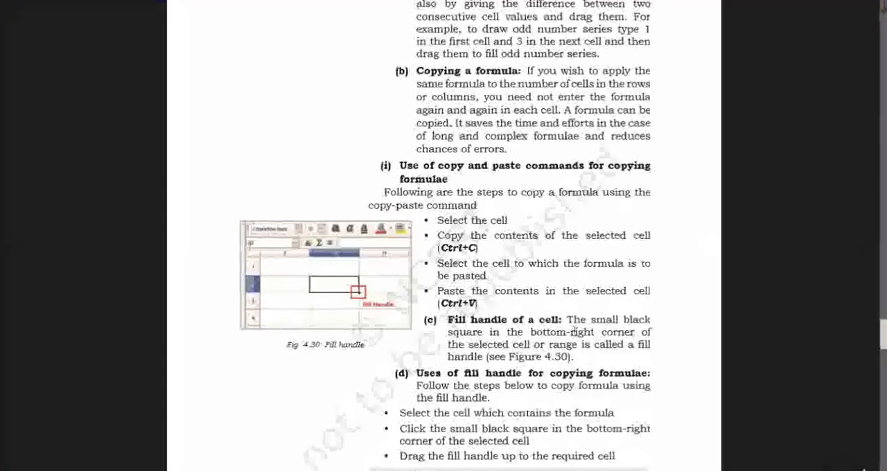
Read the textbook's instructions on copying formulas, and copy the sum formula from K19 and paste it into F20.
scroll(515, 256, "down", 2)
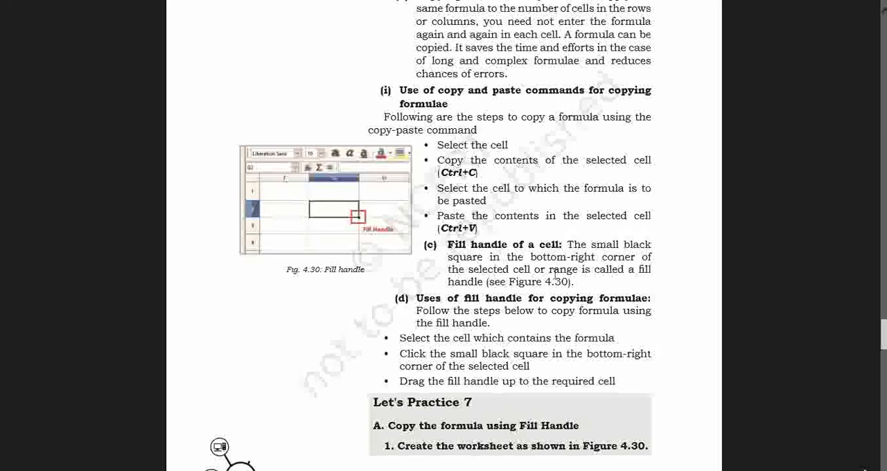
scroll(553, 271, "down", 4)
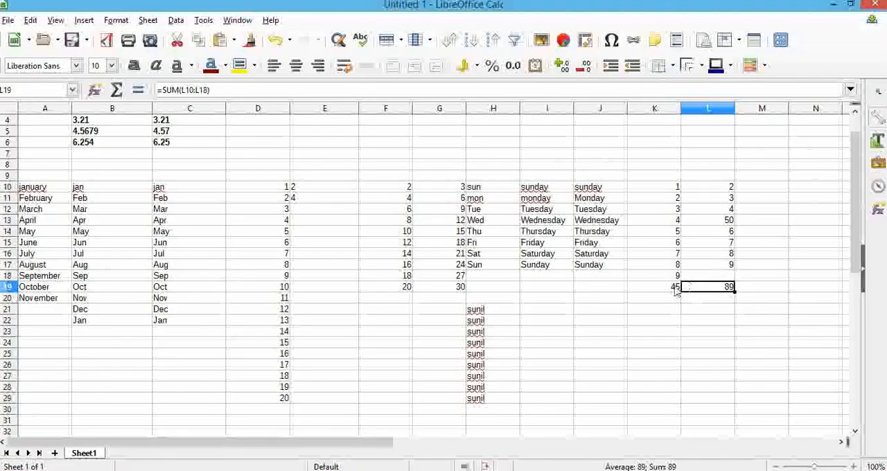
left_click(675, 290)
key("ctrl+c")
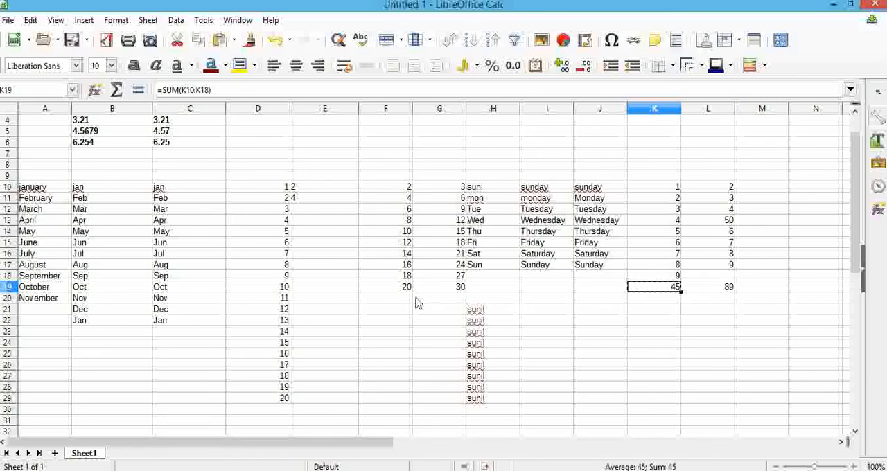
left_click(405, 299)
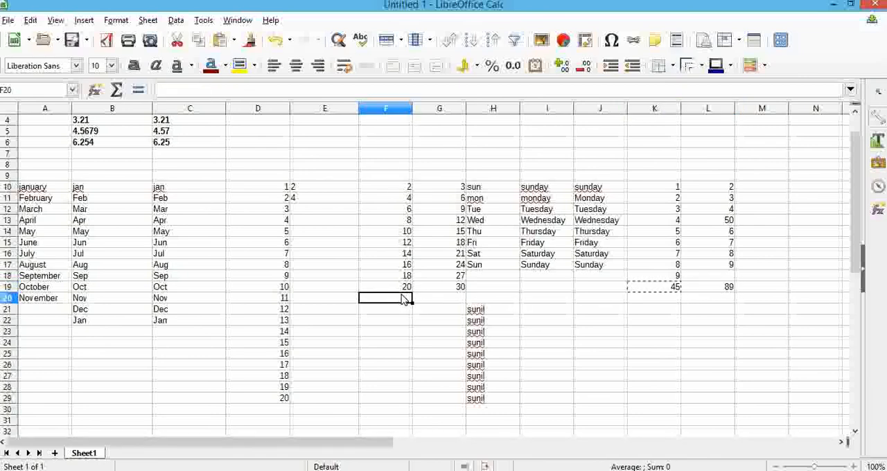
key("ctrl+v")
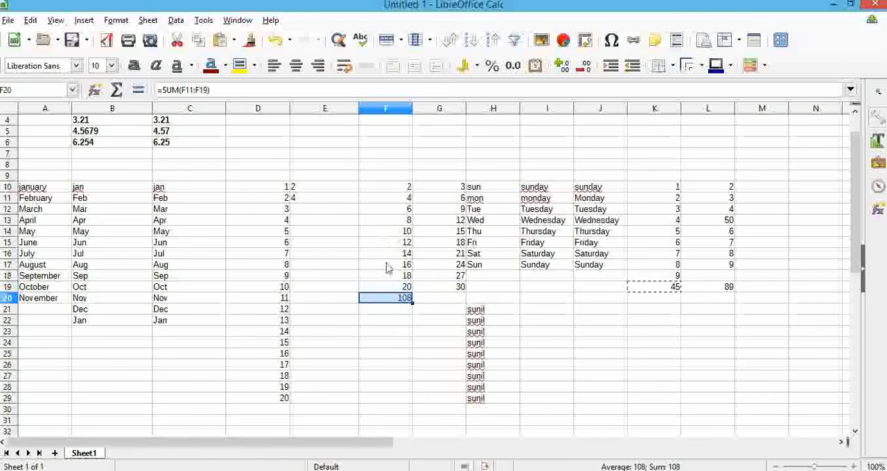
Switch back to the textbook document.
left_click(73, 23)
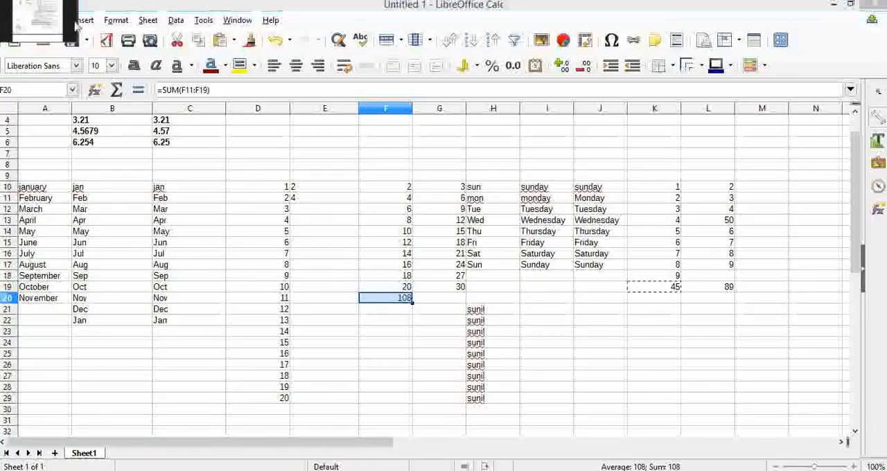